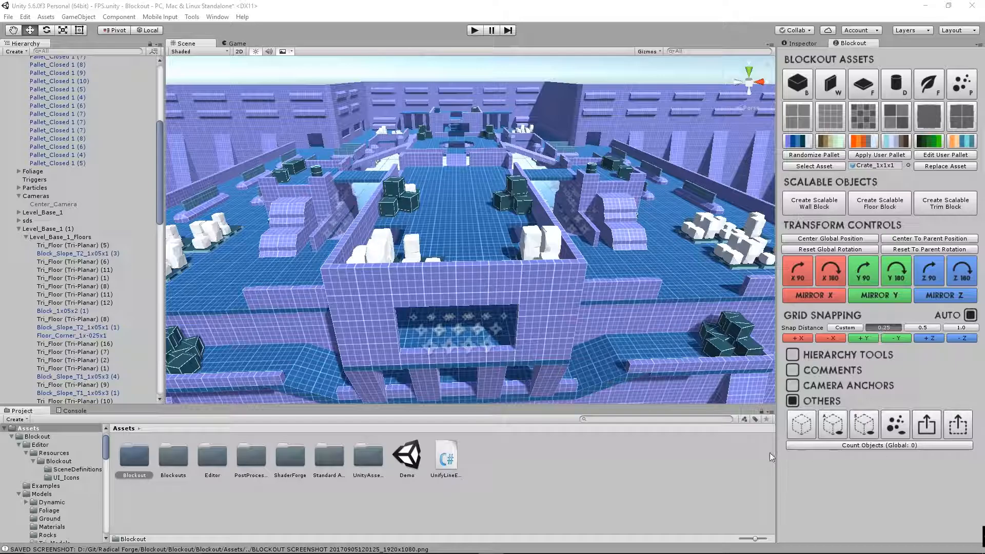
# Count all the objects in the scene
pyautogui.moveTo(497, 254); pyautogui.dragTo(515, 245, button='right')
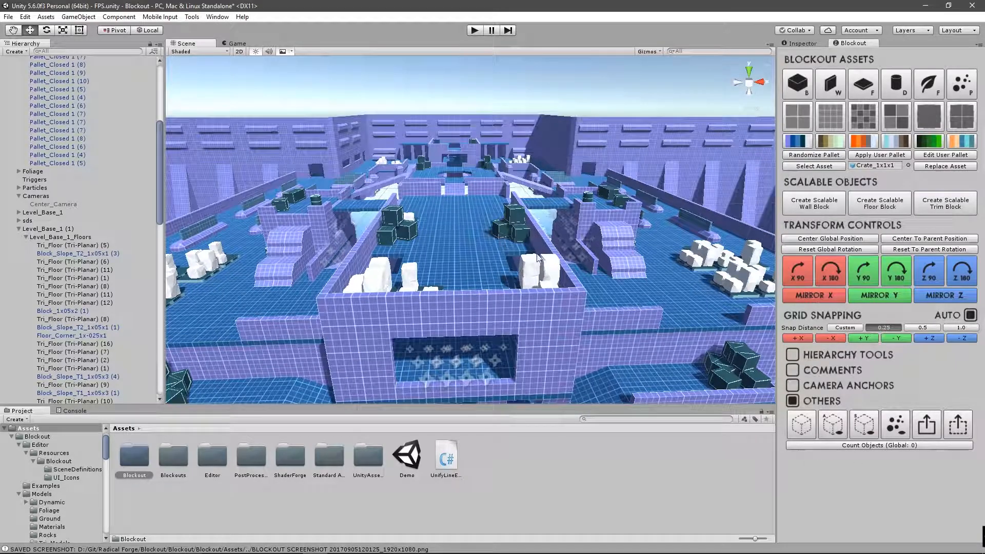
pyautogui.moveTo(598, 298); pyautogui.dragTo(594, 126, button='right')
pyautogui.click(860, 447)
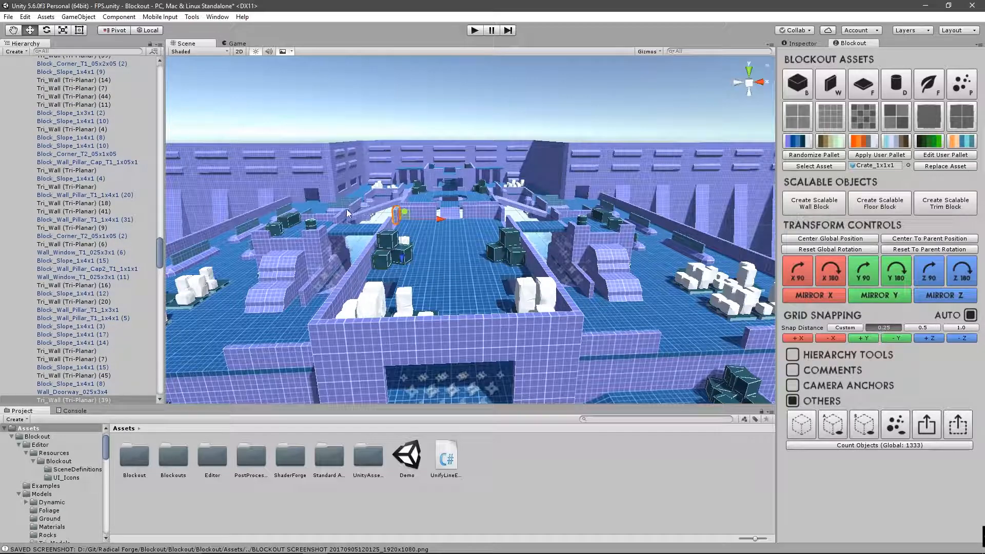
# Select crates, rocks and a floor tile on the central platform and count the selected objects
pyautogui.click(386, 250)
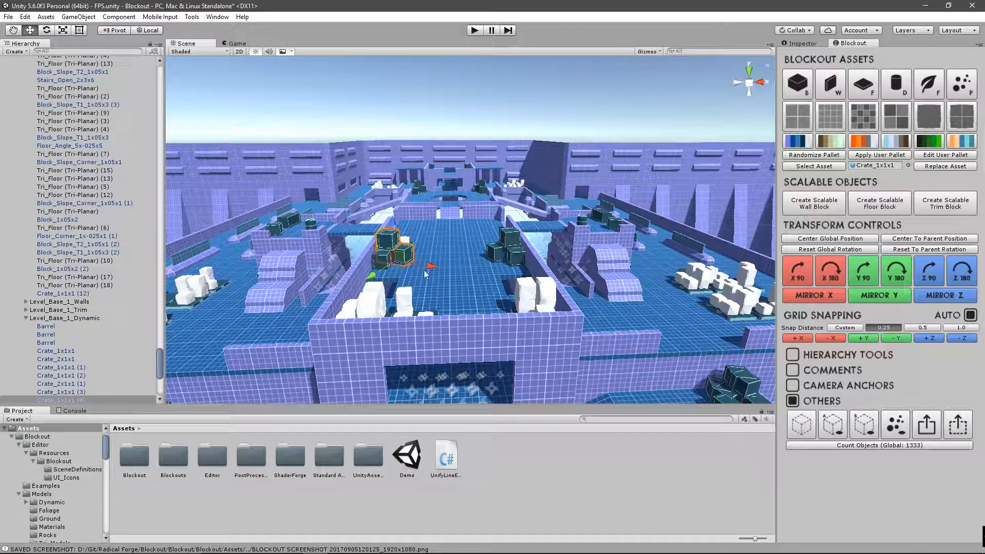
pyautogui.keyDown('shift'); pyautogui.click(372, 309); pyautogui.keyUp('shift')
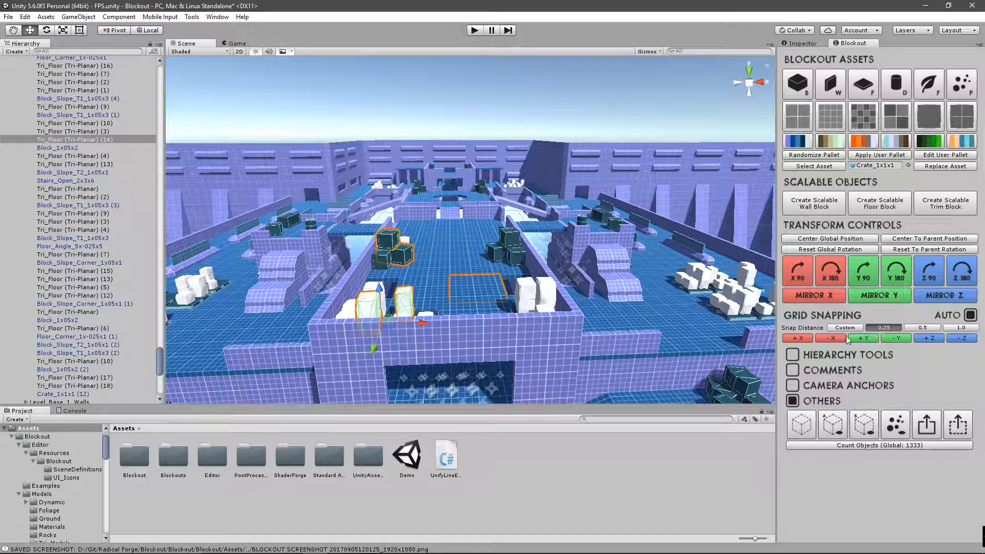
pyautogui.moveTo(546, 268); pyautogui.dragTo(537, 293, button='right')
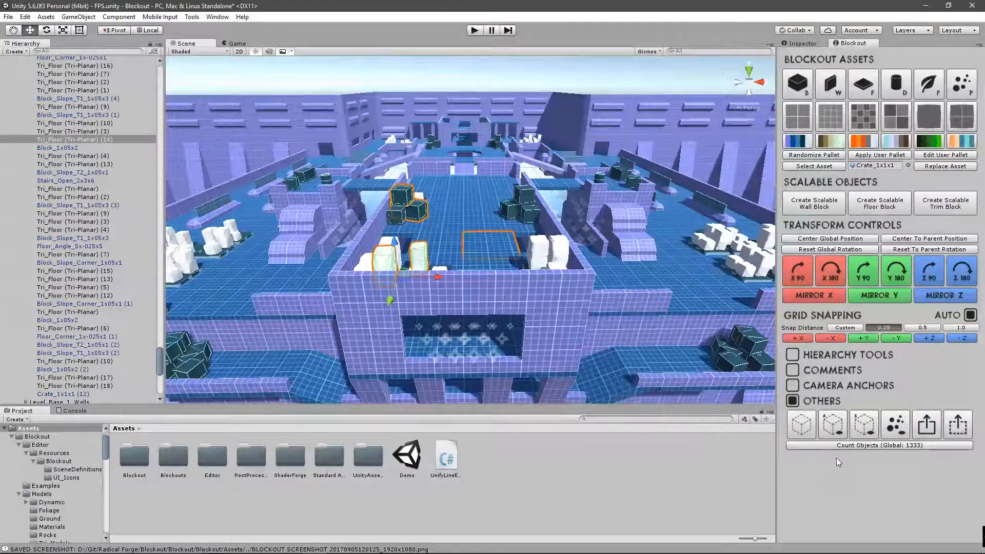
pyautogui.click(894, 446)
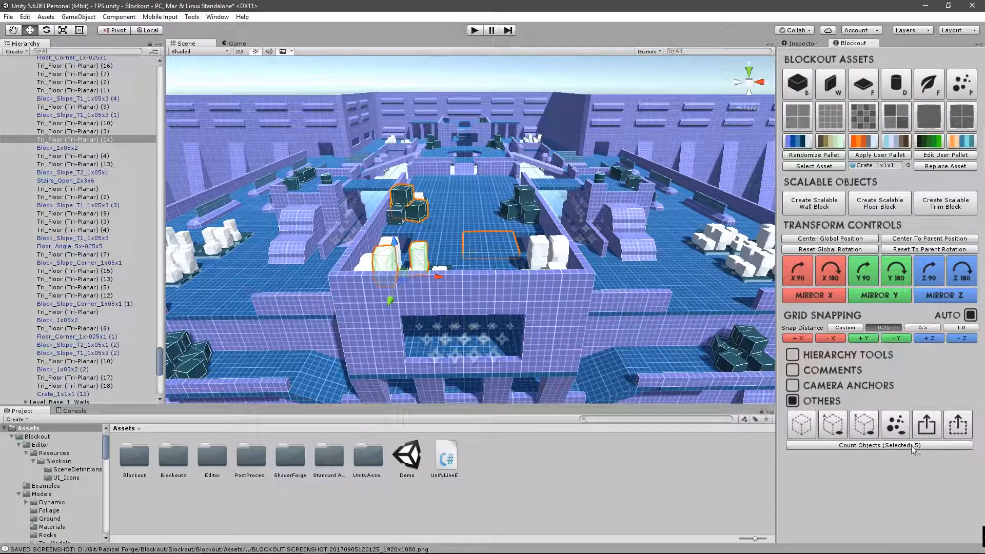
# Clear the selection and add a new Blockout trigger volume to the middle of the level
pyautogui.scroll(-10, 609, 285)
pyautogui.click(642, 118)
pyautogui.moveTo(642, 118); pyautogui.dragTo(642, 138, button='right')
pyautogui.moveTo(669, 77); pyautogui.dragTo(520, 200)
pyautogui.moveTo(527, 196); pyautogui.dragTo(538, 285, button='middle')
pyautogui.keyDown('alt'); pyautogui.moveTo(616, 221); pyautogui.dragTo(589, 257); pyautogui.keyUp('alt')
pyautogui.moveTo(589, 257); pyautogui.dragTo(590, 287, button='middle')
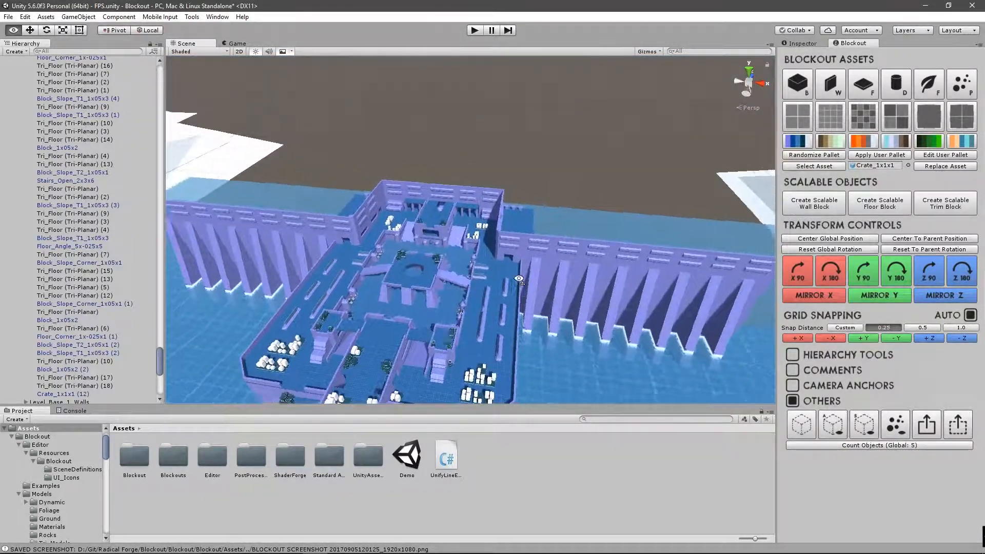
pyautogui.keyDown('alt'); pyautogui.moveTo(539, 231); pyautogui.dragTo(523, 295); pyautogui.keyUp('alt')
pyautogui.scroll(5, 523, 294)
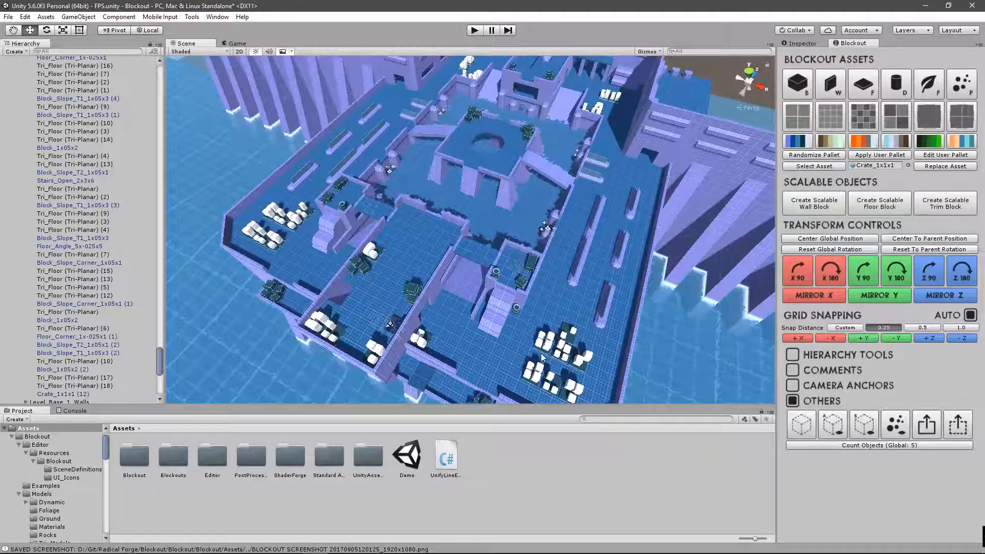
pyautogui.scroll(3, 559, 333)
pyautogui.scroll(2, 667, 340)
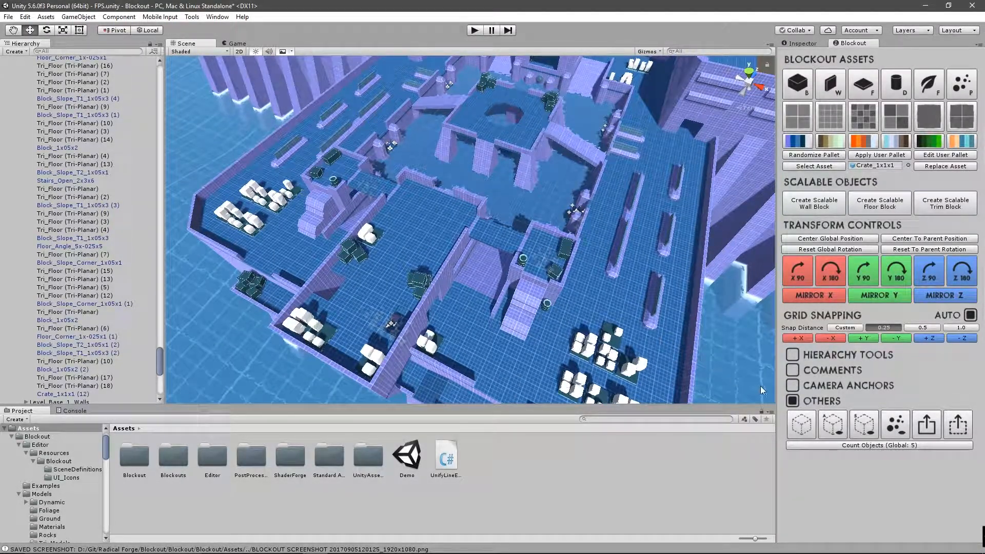
pyautogui.click(802, 426)
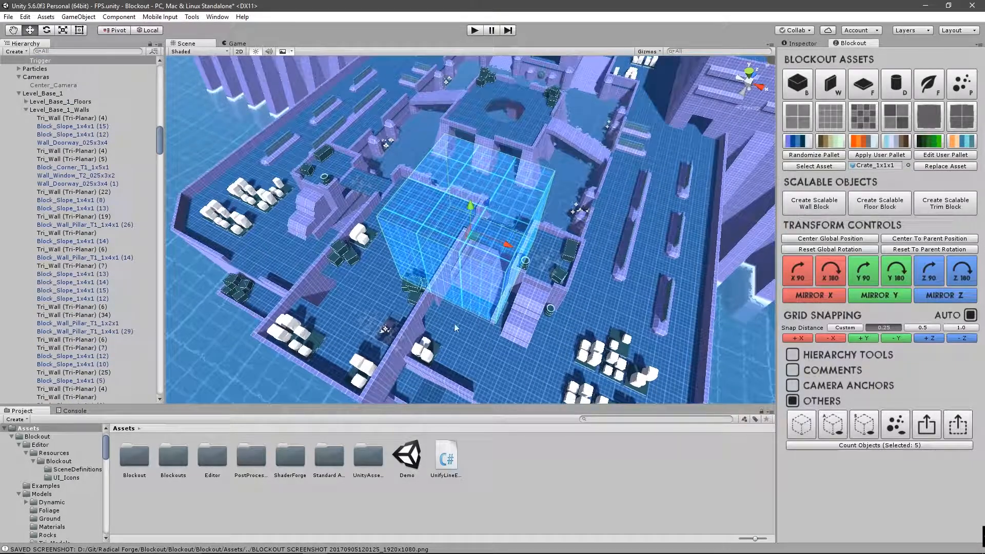
# Move the trigger over the level's central area and scale it to about 7 × 4.25 × 3
pyautogui.moveTo(485, 204); pyautogui.dragTo(580, 233)
pyautogui.press('r')
pyautogui.moveTo(495, 171)
pyautogui.mouseDown()
pyautogui.moveTo(496, 137)
pyautogui.moveTo(497, 193)
pyautogui.moveTo(498, 158)
pyautogui.mouseUp()
pyautogui.press('e')
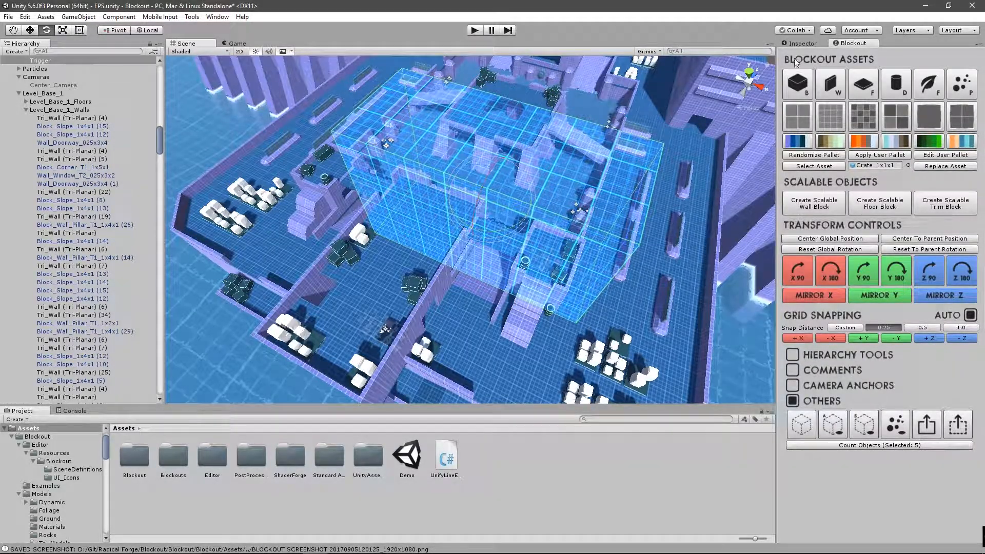
# Examine the trigger's Box Collider settings and its enter, stay and exit event lists
pyautogui.click(802, 43)
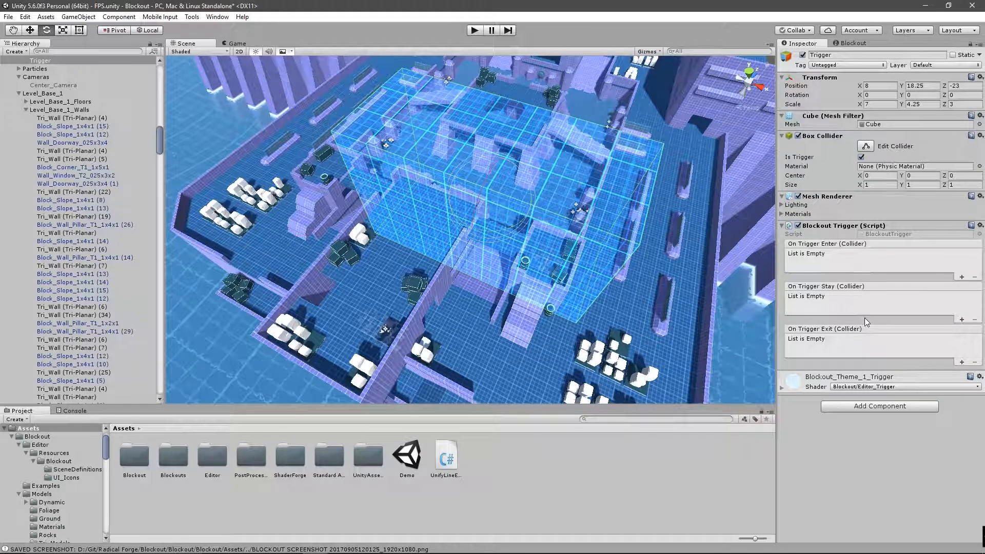
pyautogui.click(838, 42)
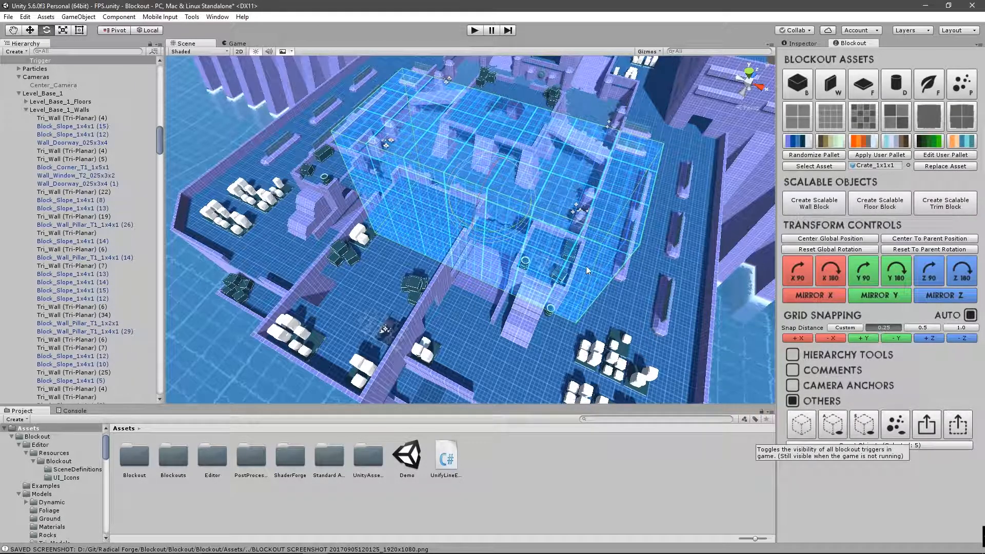
# Duplicate the trigger and move the copy over the far side of the level
pyautogui.moveTo(597, 211); pyautogui.dragTo(577, 203, button='right')
pyautogui.moveTo(576, 203); pyautogui.dragTo(446, 211, button='middle')
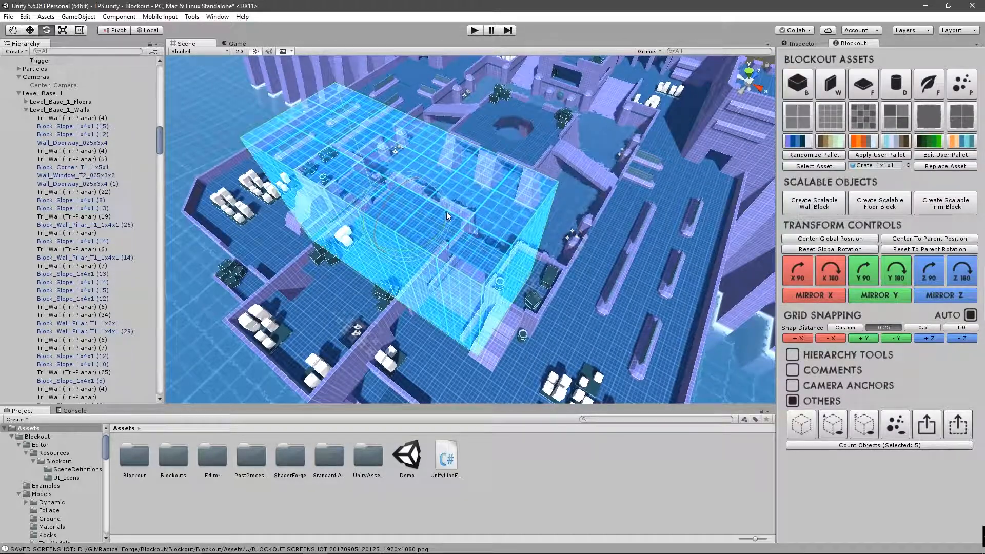
pyautogui.hotkey('ctrl', 'd')
pyautogui.press('w')
pyautogui.moveTo(407, 233); pyautogui.dragTo(636, 154)
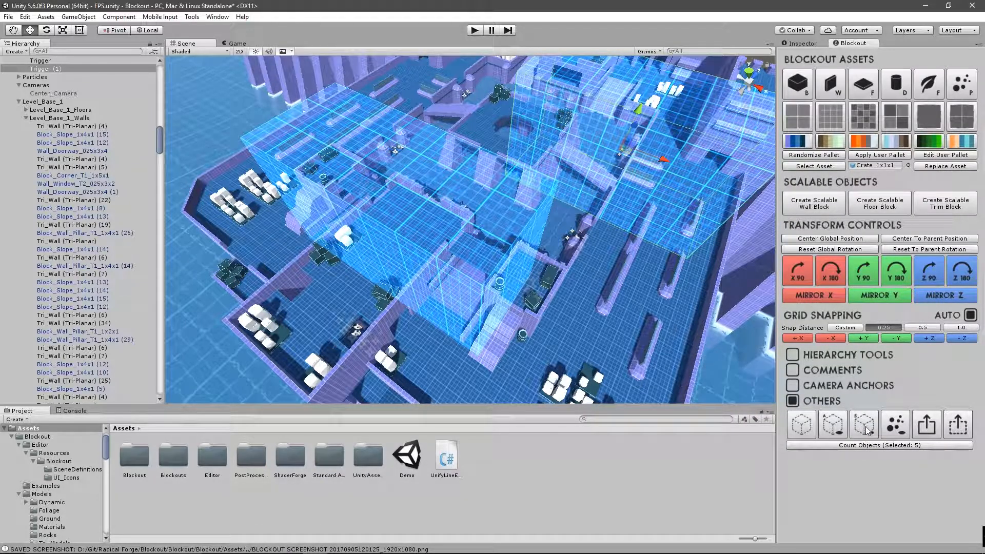
# Delete both triggers from the level
pyautogui.click(456, 200)
pyautogui.click(654, 128)
pyautogui.click(467, 210)
pyautogui.click(654, 128)
pyautogui.click(554, 205)
pyautogui.click(693, 168)
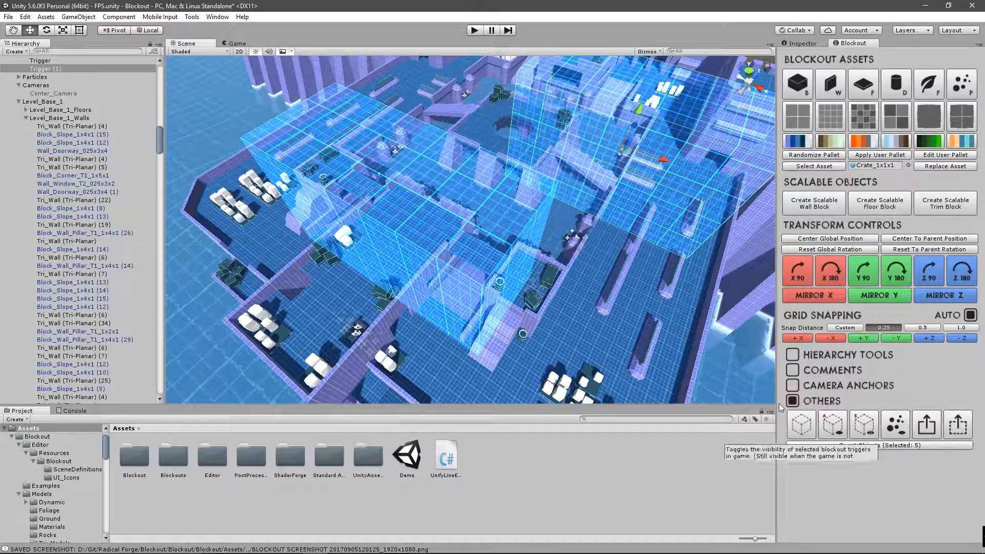
pyautogui.click(467, 245)
pyautogui.click(466, 244)
pyautogui.press('Delete')
# Toggle off the display of the jump pads' particle icons in the scene
pyautogui.moveTo(417, 294); pyautogui.dragTo(437, 233, button='right')
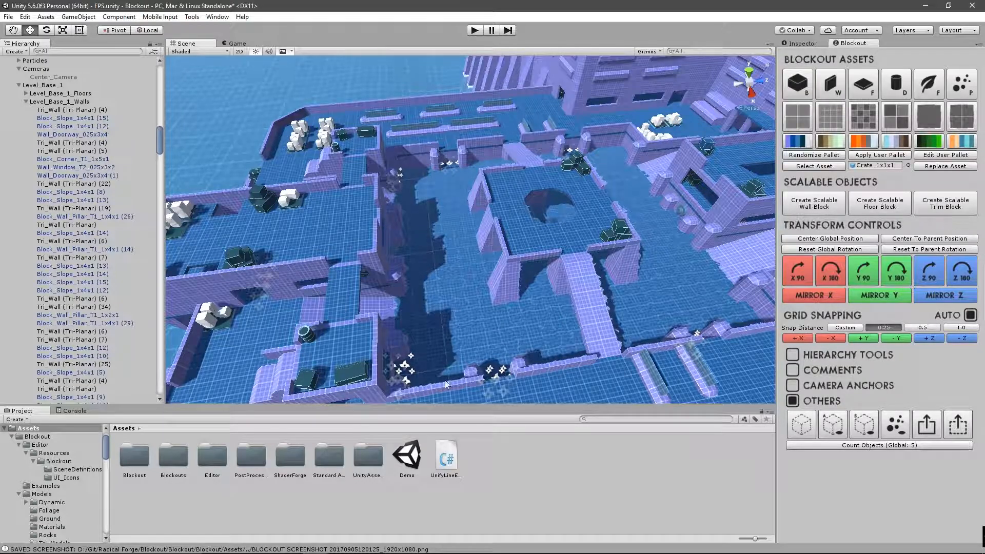
pyautogui.moveTo(583, 144); pyautogui.dragTo(562, 154, button='right')
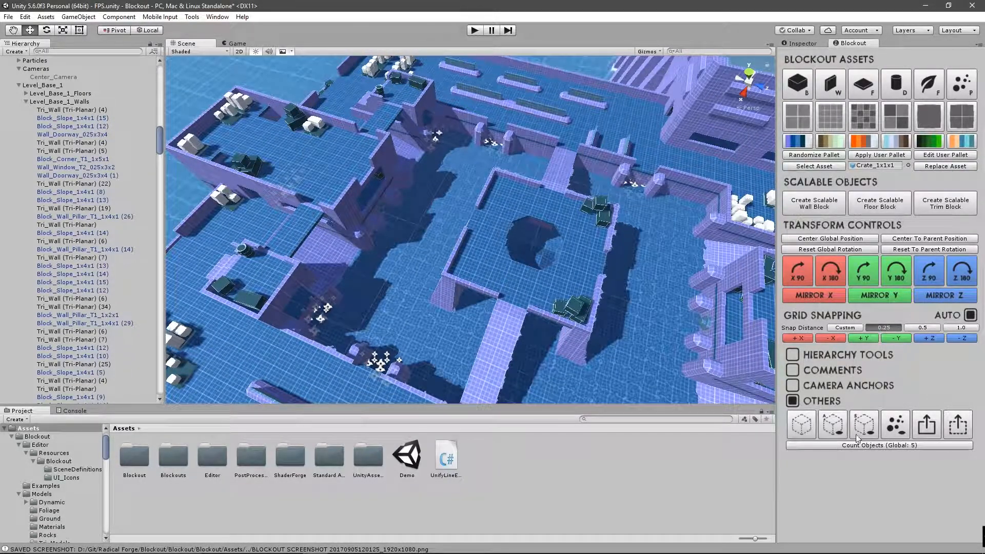
pyautogui.click(895, 425)
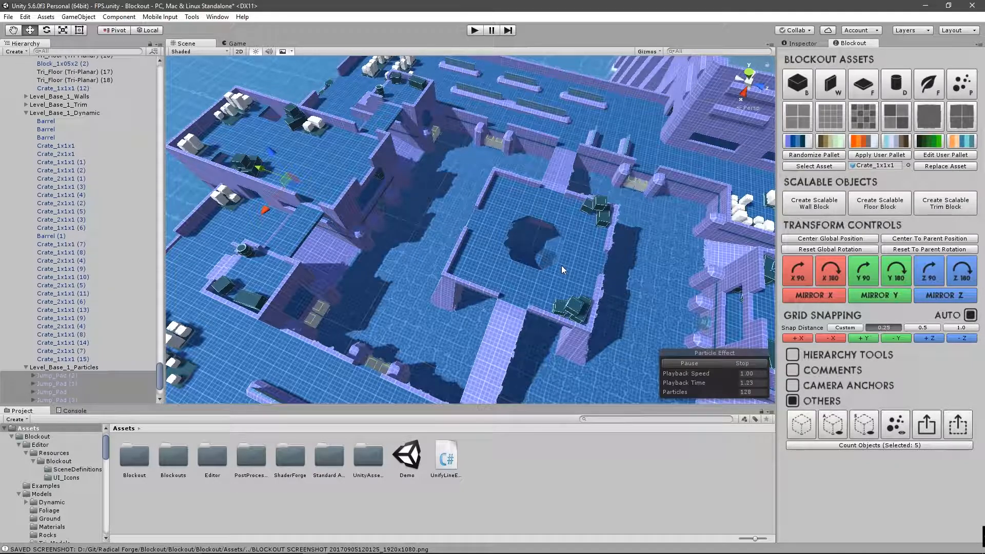
# Deselect the jump pads and toggle the display of the particle icons again
pyautogui.moveTo(564, 276); pyautogui.dragTo(246, 233, button='right')
pyautogui.scroll(-8, 614, 208)
pyautogui.keyDown('alt'); pyautogui.moveTo(614, 208); pyautogui.dragTo(598, 174); pyautogui.keyUp('alt')
pyautogui.moveTo(598, 173); pyautogui.dragTo(601, 87, button='right')
pyautogui.click(560, 146)
pyautogui.moveTo(561, 146); pyautogui.dragTo(616, 197, button='right')
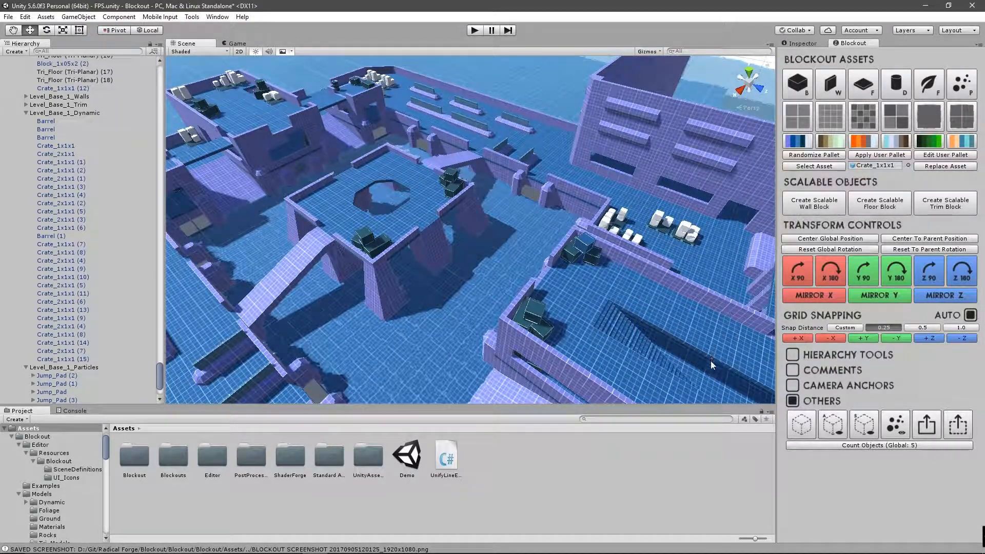
pyautogui.click(903, 424)
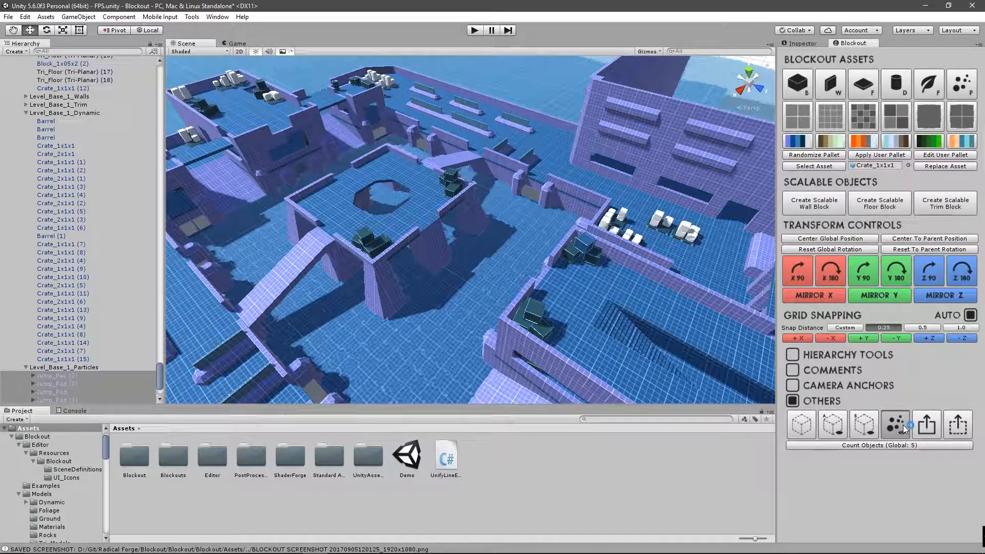
pyautogui.moveTo(454, 250); pyautogui.dragTo(569, 159, button='right')
pyautogui.click(896, 424)
# Try to export the level's meshes to the Blockout project folder
pyautogui.moveTo(528, 133); pyautogui.dragTo(764, 212, button='right')
pyautogui.click(568, 93)
pyautogui.click(764, 212)
pyautogui.moveTo(538, 257); pyautogui.dragTo(667, 288, button='right')
pyautogui.press('w')
pyautogui.press('s')
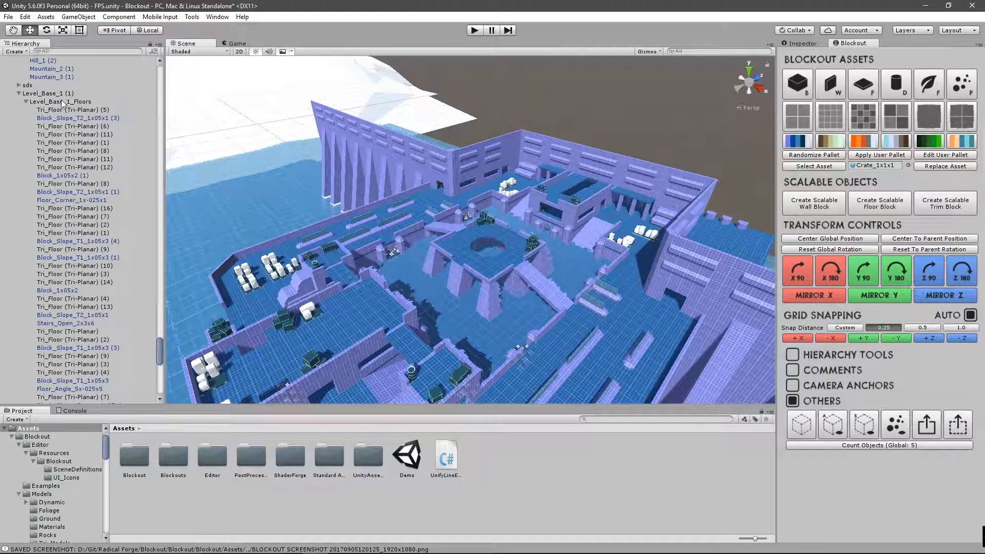
pyautogui.scroll(10, 61, 103)
pyautogui.click(927, 424)
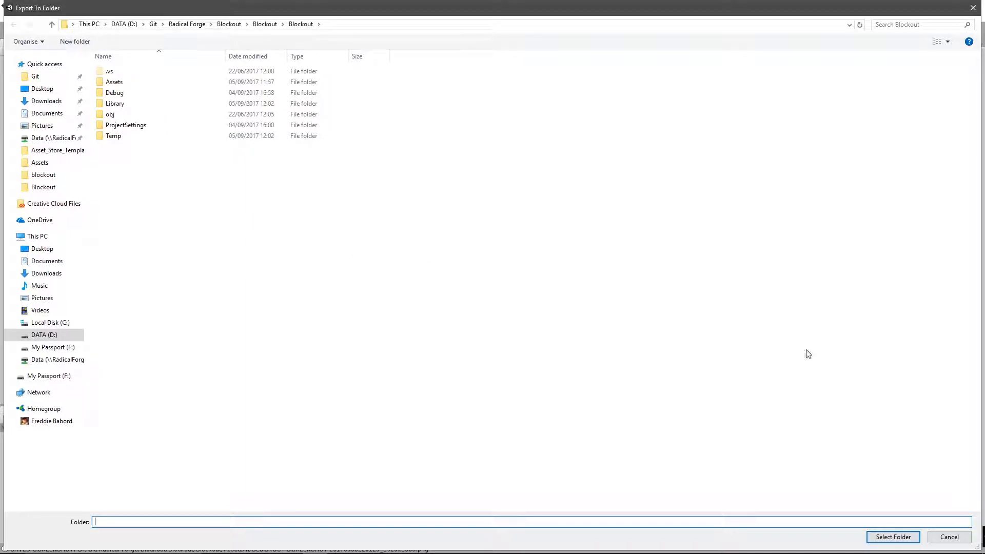
pyautogui.click(893, 536)
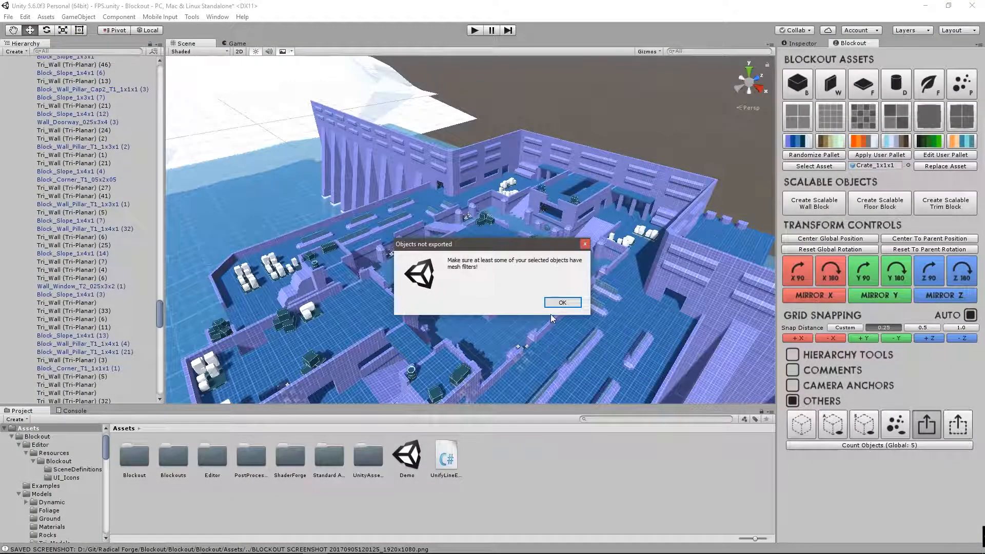
pyautogui.click(557, 301)
# Collapse the Dynamic, Foliage and Level_Base_1 groups in the hierarchy and select Level_Base_1
pyautogui.click(718, 134)
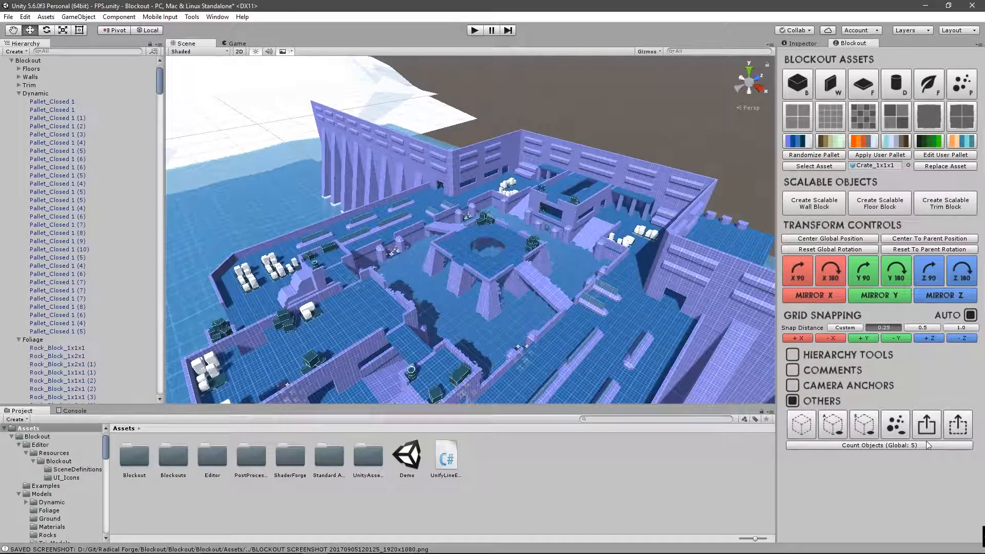
pyautogui.scroll(2, 161, 77)
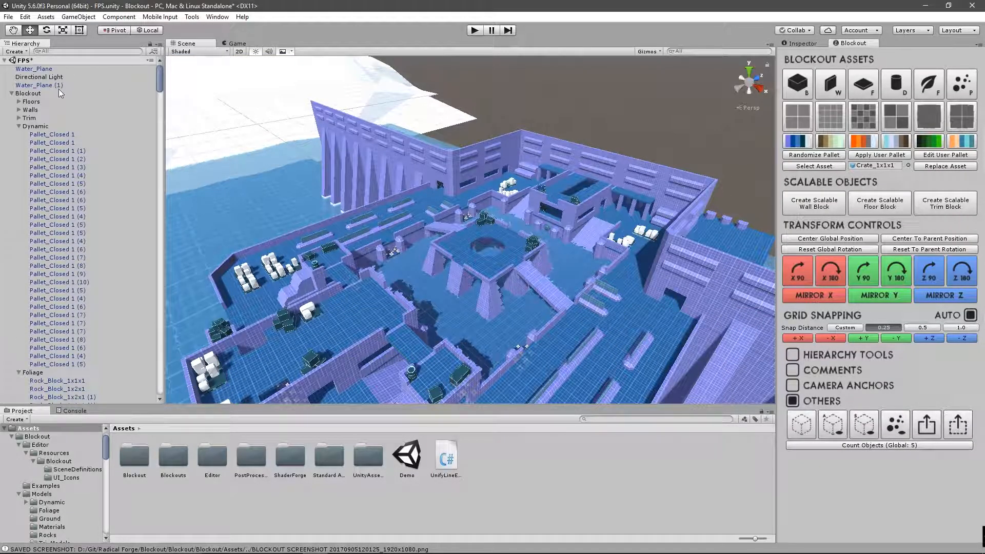
pyautogui.click(11, 93)
pyautogui.click(11, 94)
pyautogui.click(19, 127)
pyautogui.click(19, 134)
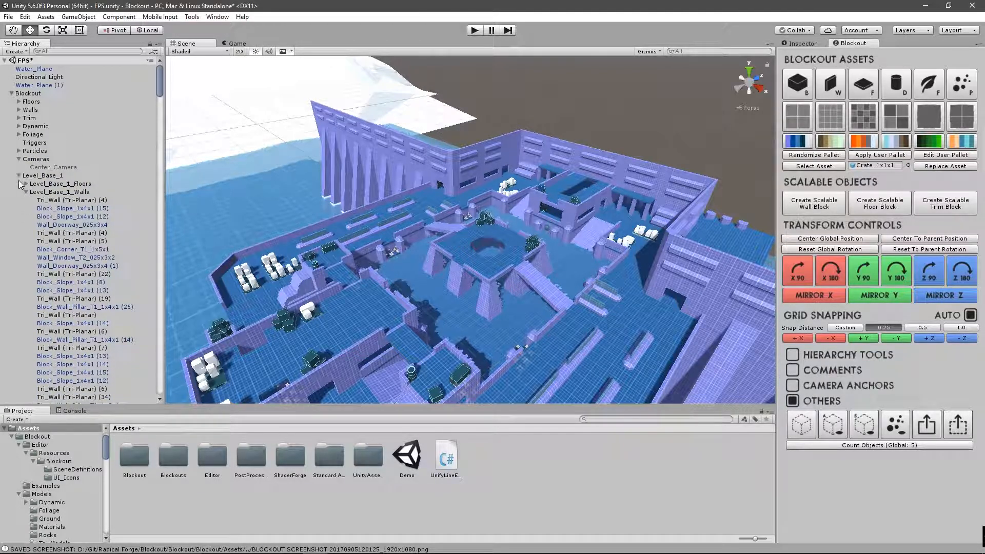
pyautogui.click(19, 182)
pyautogui.click(18, 176)
pyautogui.click(35, 176)
pyautogui.moveTo(365, 257); pyautogui.dragTo(416, 143, button='right')
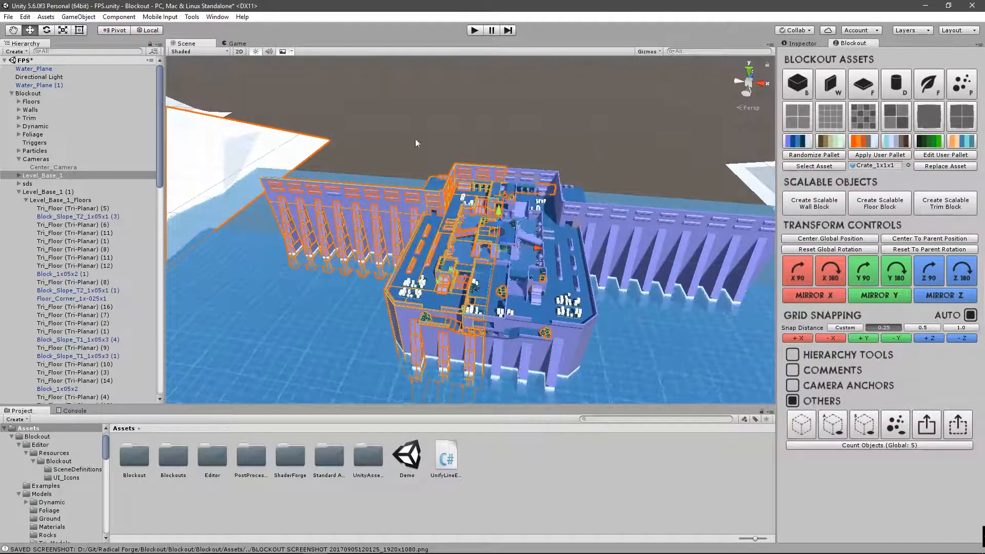
pyautogui.click(957, 426)
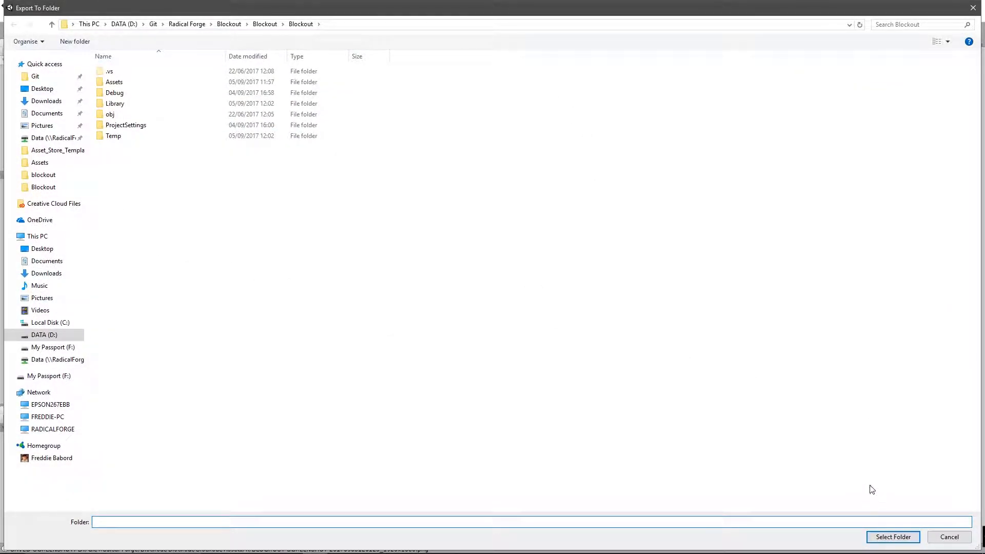
pyautogui.click(948, 536)
pyautogui.click(565, 305)
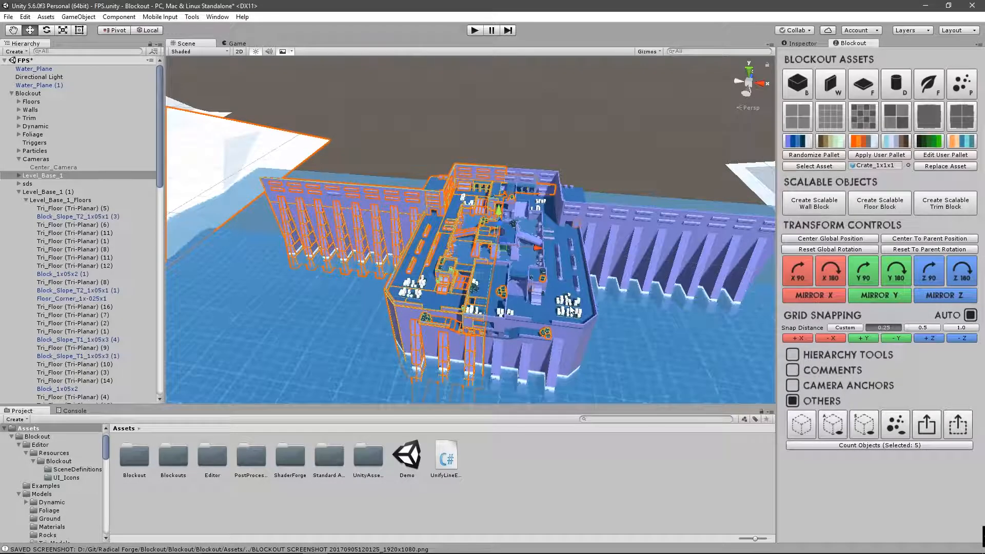
pyautogui.keyDown('alt'); pyautogui.moveTo(582, 308); pyautogui.dragTo(589, 205); pyautogui.keyUp('alt')
pyautogui.click(681, 148)
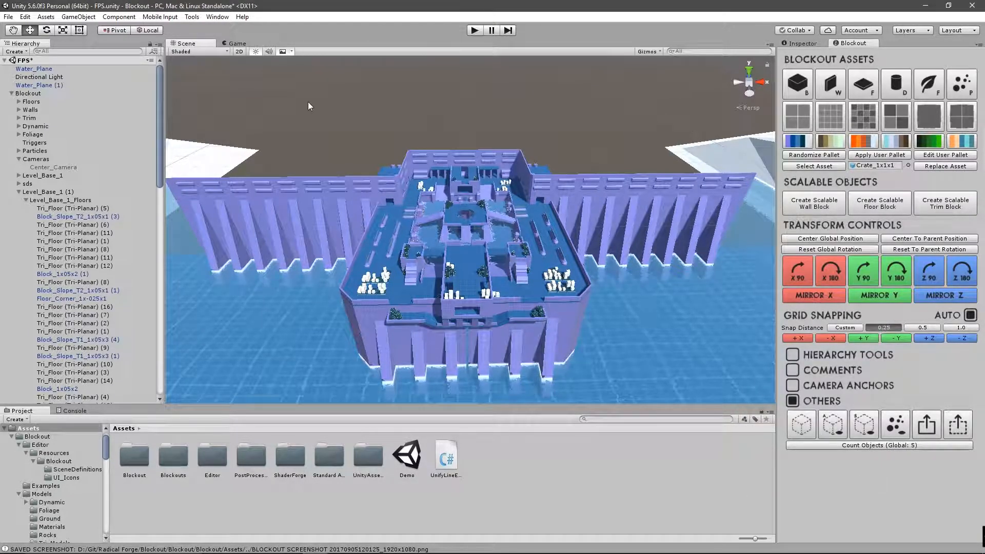
# Open Blockout's Block Helper window and dock it beside the Project panel
pyautogui.click(218, 17)
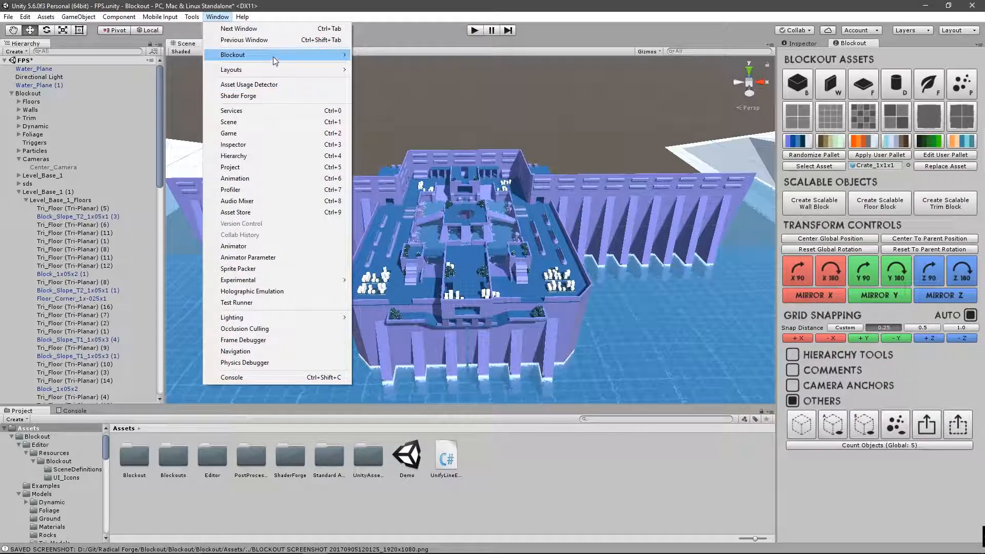
pyautogui.moveTo(273, 56)
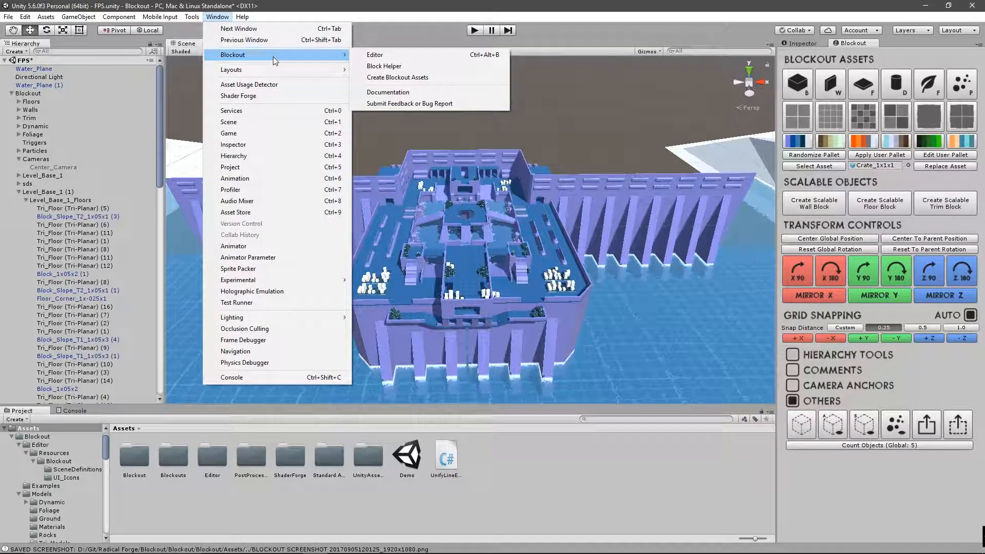
pyautogui.click(429, 66)
pyautogui.moveTo(389, 169); pyautogui.dragTo(564, 195)
pyautogui.moveTo(458, 196); pyautogui.dragTo(712, 464)
# Select a rock block, a crate and a floor tile in turn to view the Block Helper's suggested assets for each
pyautogui.press('w')
pyautogui.moveTo(564, 232); pyautogui.dragTo(449, 319, button='right')
pyautogui.click(424, 315)
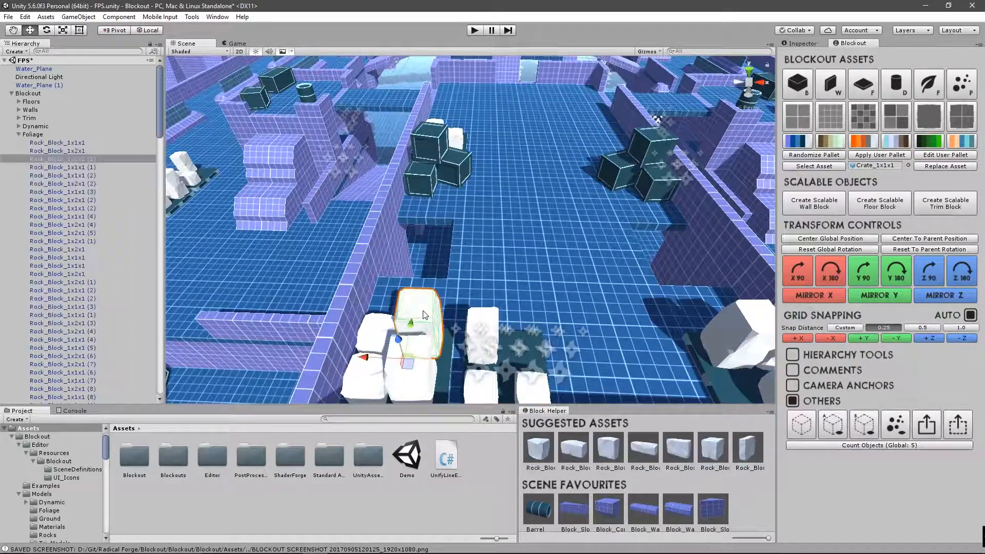
pyautogui.click(426, 185)
pyautogui.click(538, 233)
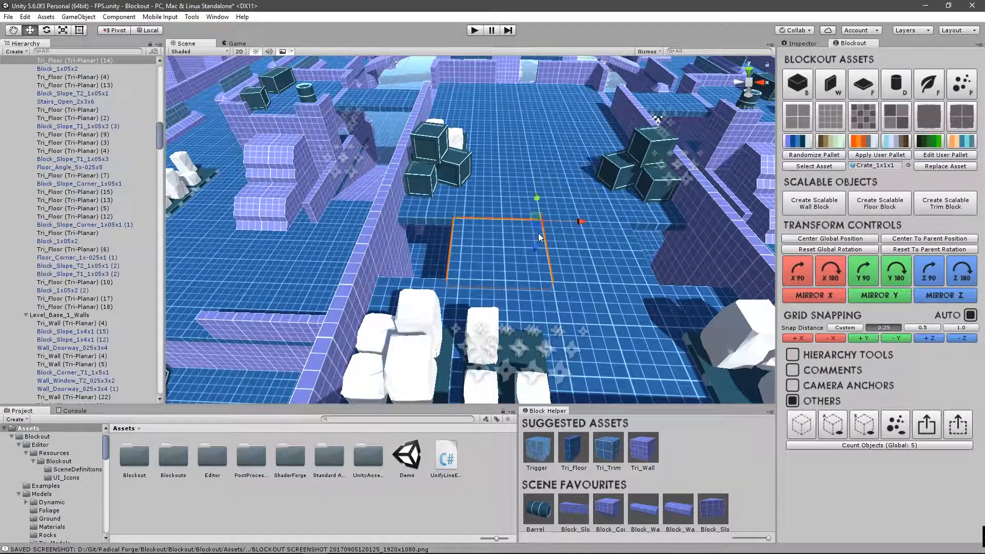
# Select the wall pieces around the stepped slope blocks in turn and frame the last one to check its suggested assets
pyautogui.click(272, 162)
pyautogui.click(259, 162)
pyautogui.click(256, 185)
pyautogui.press('f')
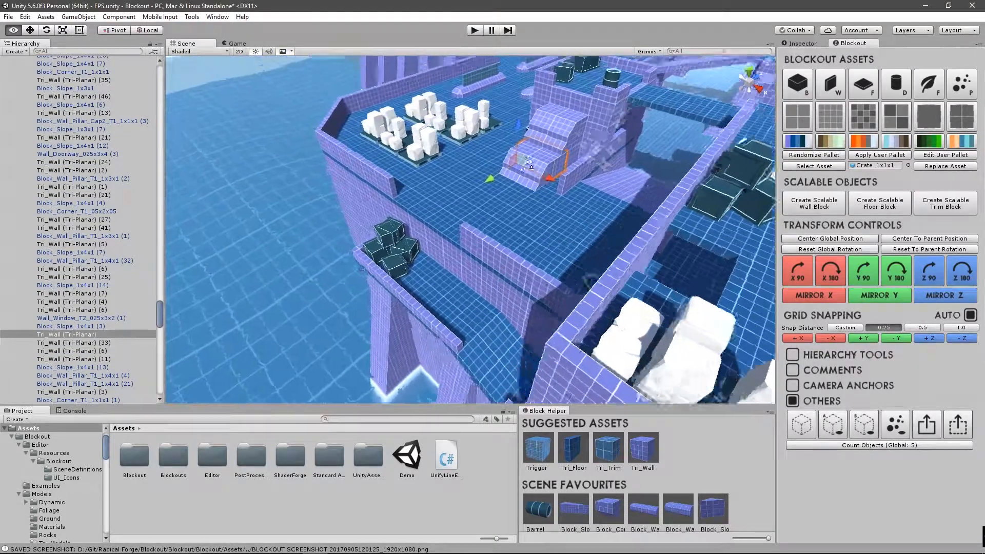
# Select a rock-loaded pallet and place a suggested Pallet_Closed 1 asset on the floor between the rock pallets and the stepped slope
pyautogui.click(376, 267)
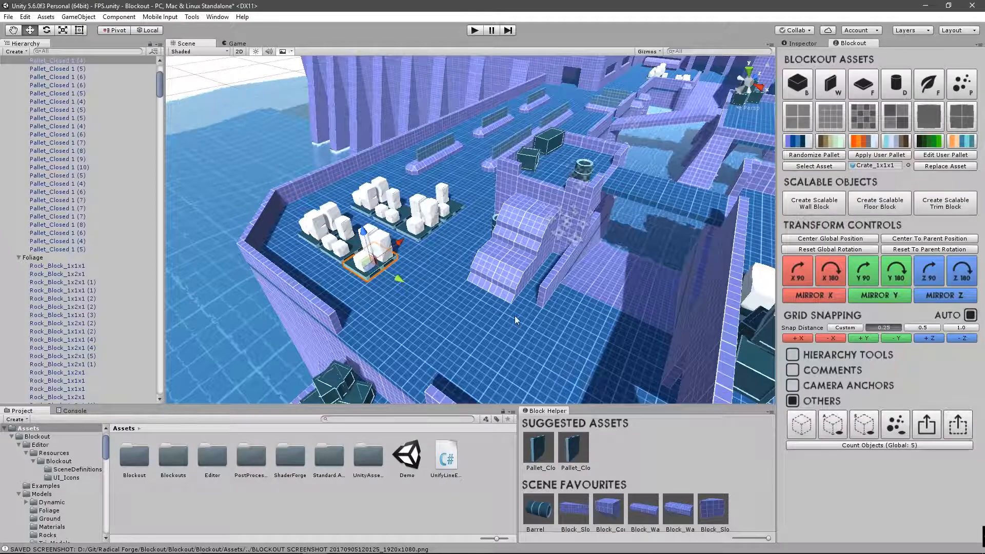
pyautogui.moveTo(515, 315); pyautogui.dragTo(553, 298, button='right')
pyautogui.moveTo(572, 444); pyautogui.dragTo(368, 374)
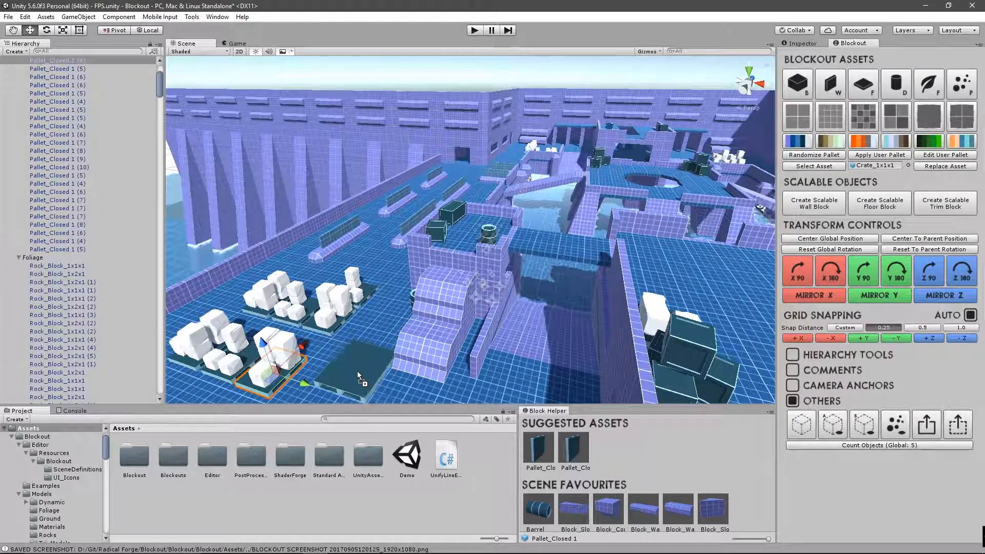
pyautogui.press('f')
pyautogui.press('f')
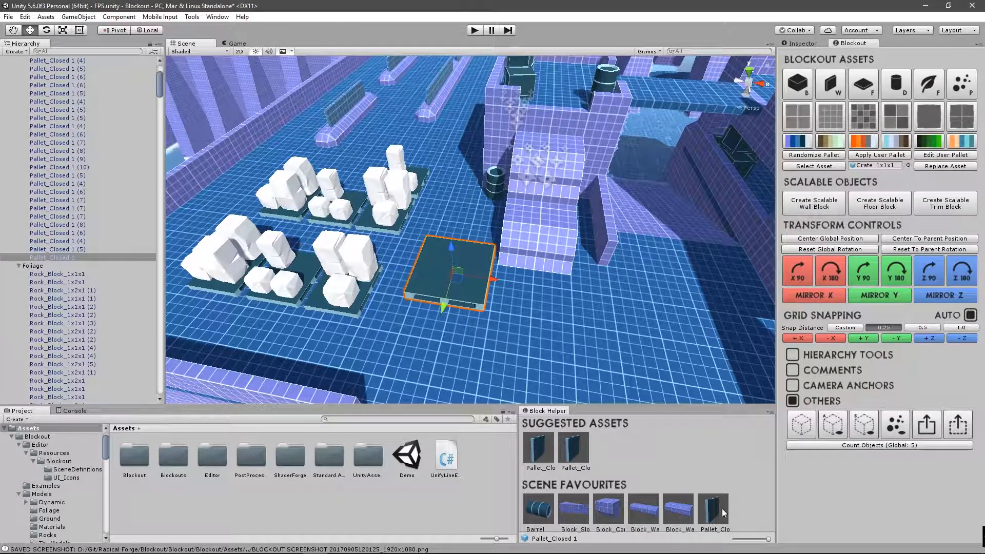
# Place a Barrel from the scene favourites in the outer floor corner and slightly reduce the Block Helper's thumbnail size
pyautogui.moveTo(582, 329); pyautogui.dragTo(605, 312, button='right')
pyautogui.moveTo(506, 304); pyautogui.dragTo(517, 293, button='right')
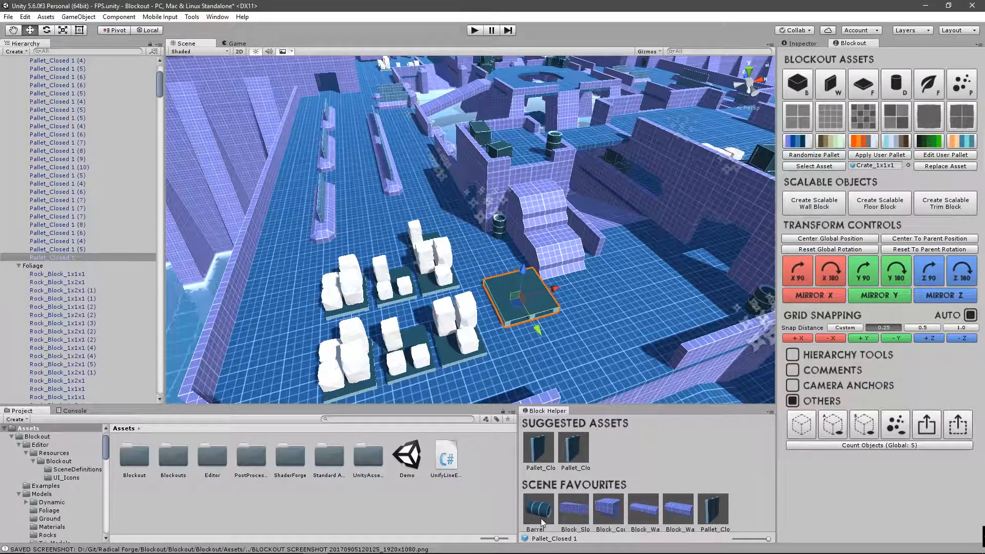
pyautogui.moveTo(540, 514); pyautogui.dragTo(241, 396)
pyautogui.moveTo(552, 334); pyautogui.dragTo(513, 368, button='right')
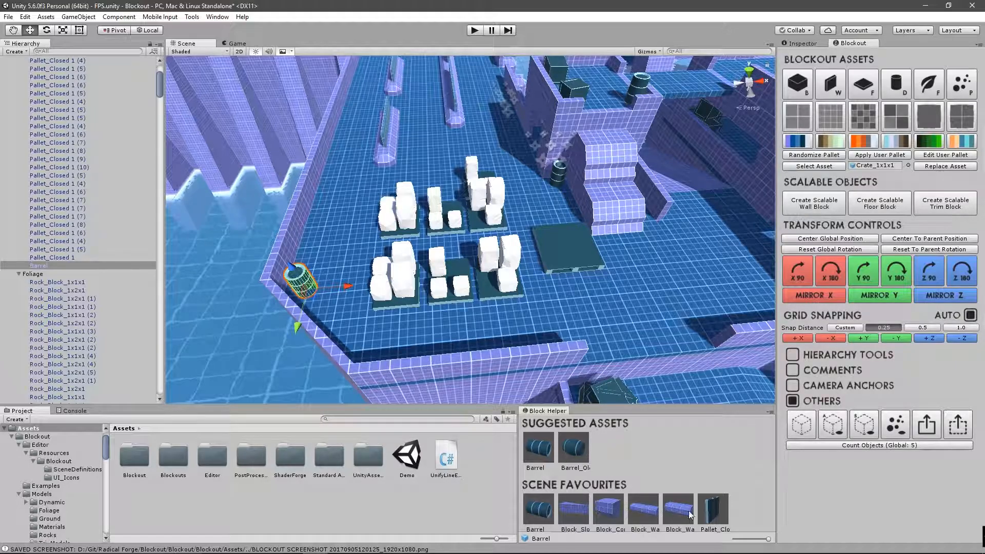
pyautogui.moveTo(769, 540)
pyautogui.mouseDown()
pyautogui.moveTo(750, 540)
pyautogui.moveTo(768, 541)
pyautogui.mouseUp()
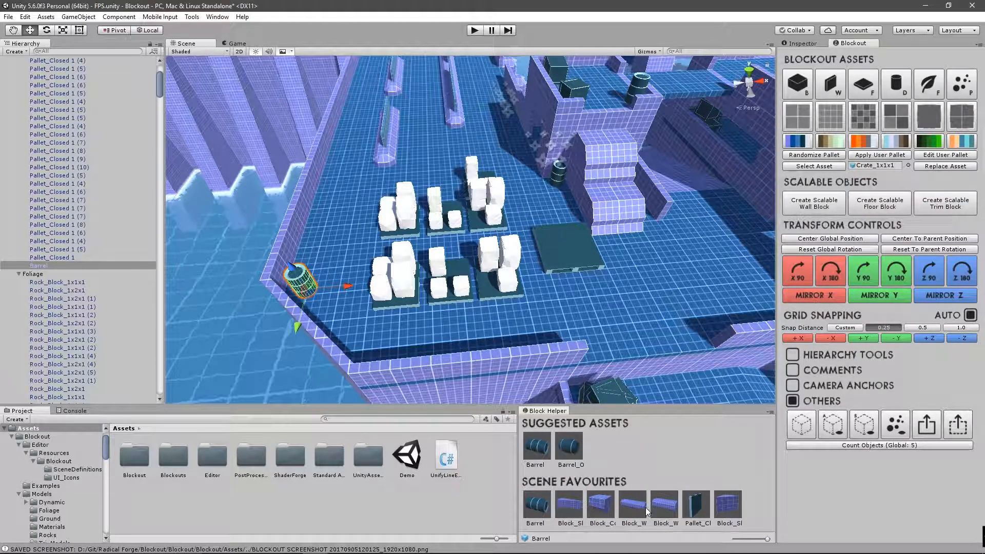
pyautogui.moveTo(591, 280); pyautogui.dragTo(618, 259, button='right')
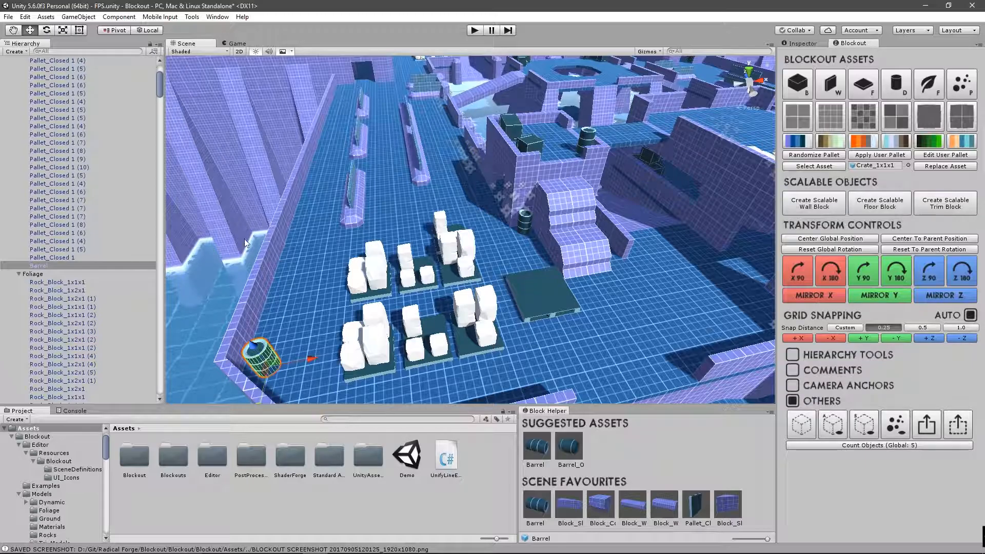
# Create a 3D sphere and move it away from the barrel onto the open floor beside the outer wall
pyautogui.scroll(15, 70, 103)
pyautogui.click(12, 93)
pyautogui.rightClick(41, 197)
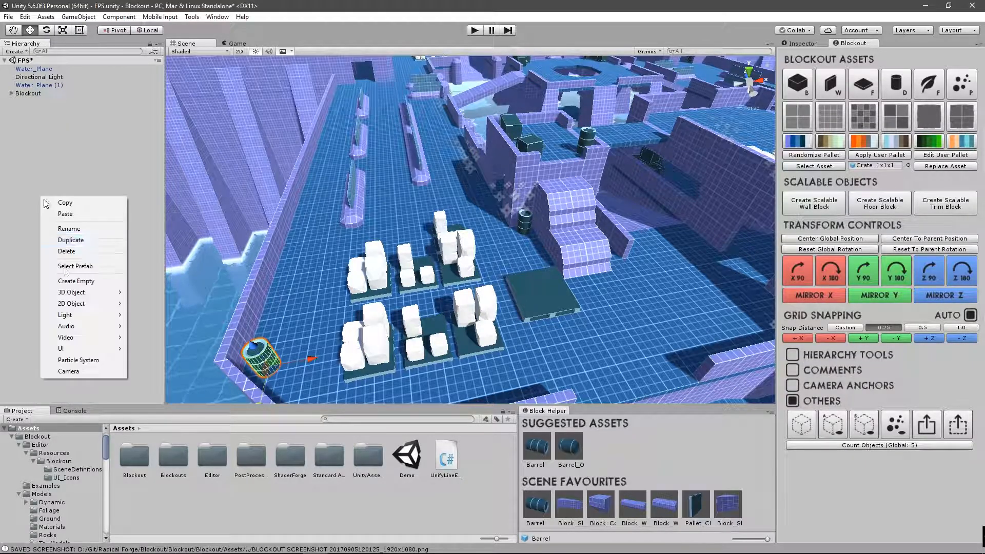
pyautogui.moveTo(98, 301)
pyautogui.click(185, 303)
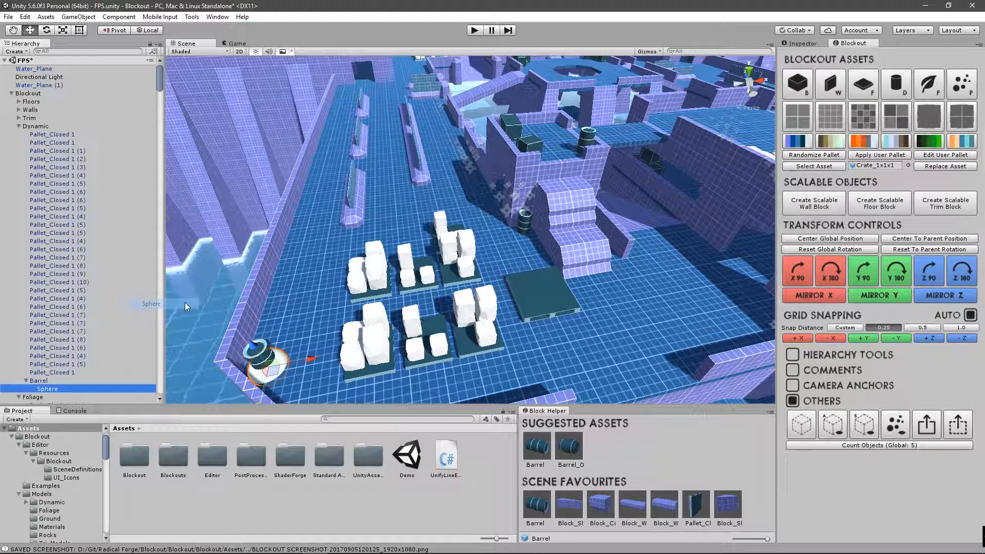
pyautogui.moveTo(277, 370); pyautogui.dragTo(314, 224)
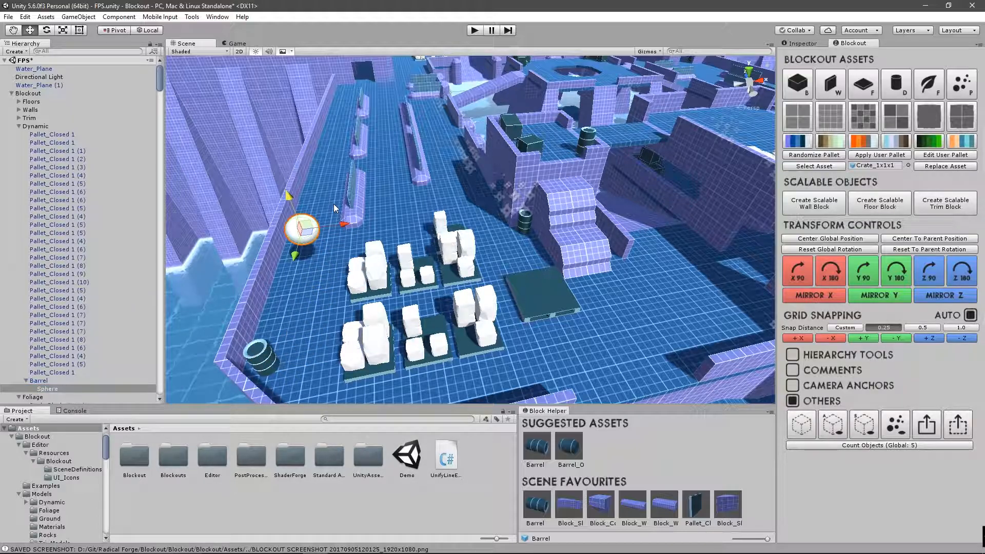
pyautogui.press('f')
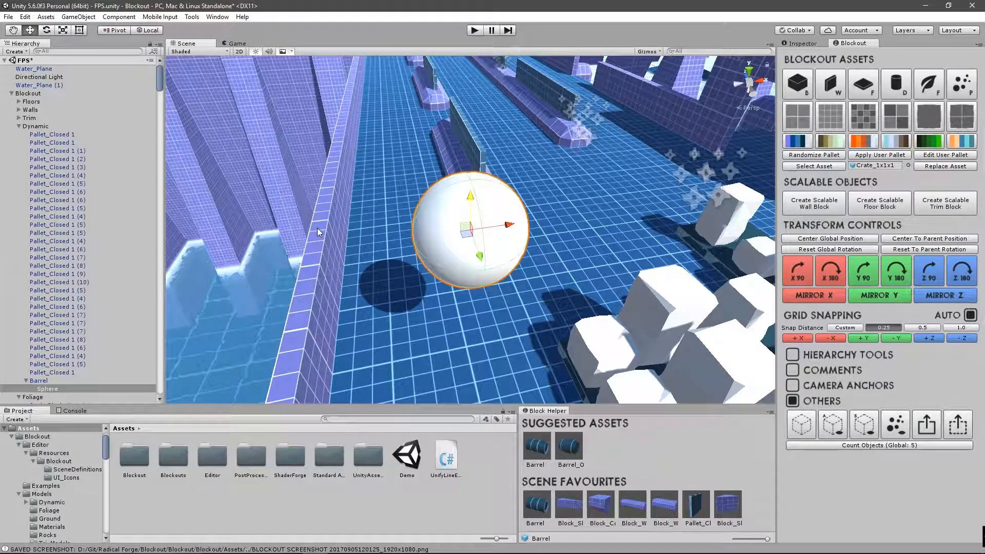
# Unparent the sphere to the scene root and create a Blockout prefab from it in the Dynamic section
pyautogui.moveTo(46, 389); pyautogui.dragTo(64, 70)
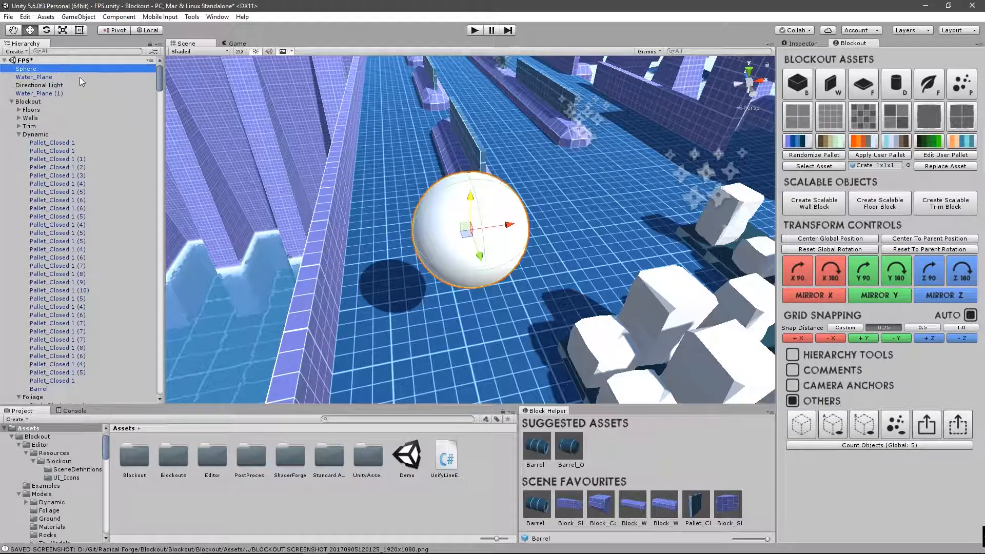
pyautogui.click(214, 17)
pyautogui.moveTo(277, 55)
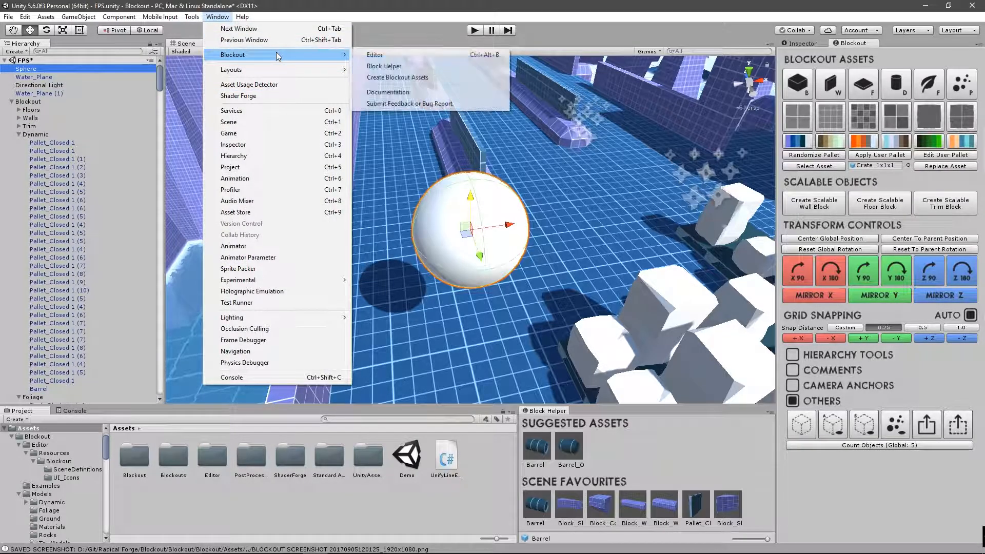
pyautogui.click(430, 77)
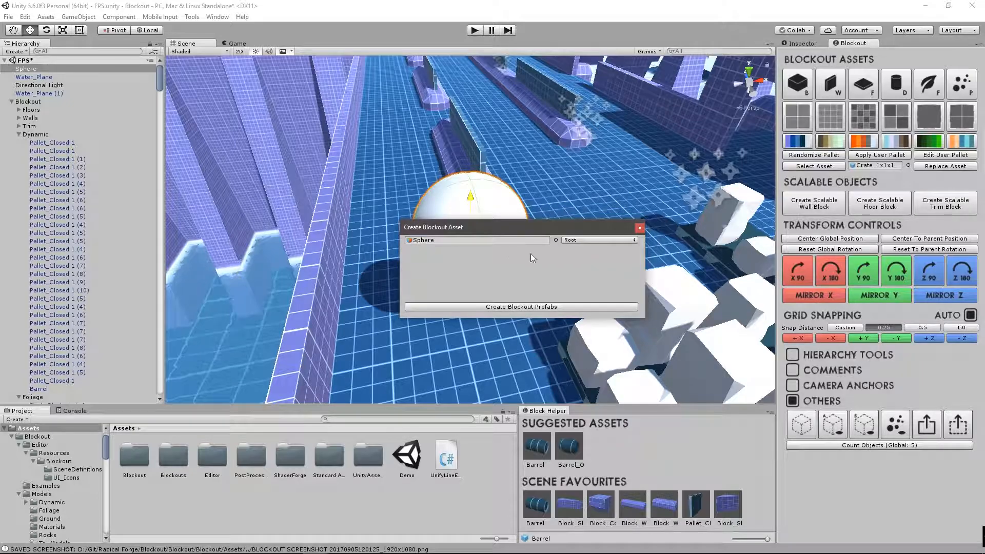
pyautogui.moveTo(524, 232); pyautogui.dragTo(501, 262)
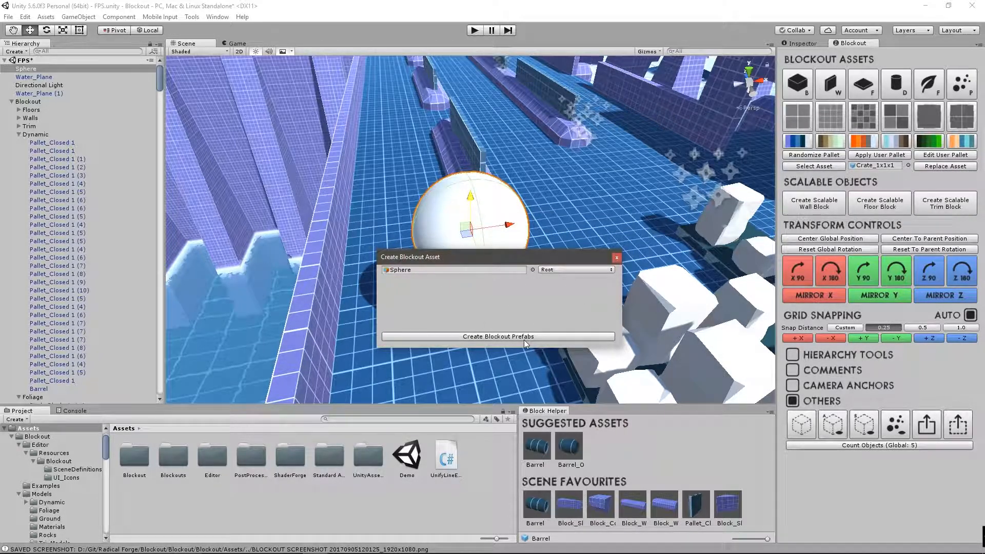
pyautogui.click(558, 270)
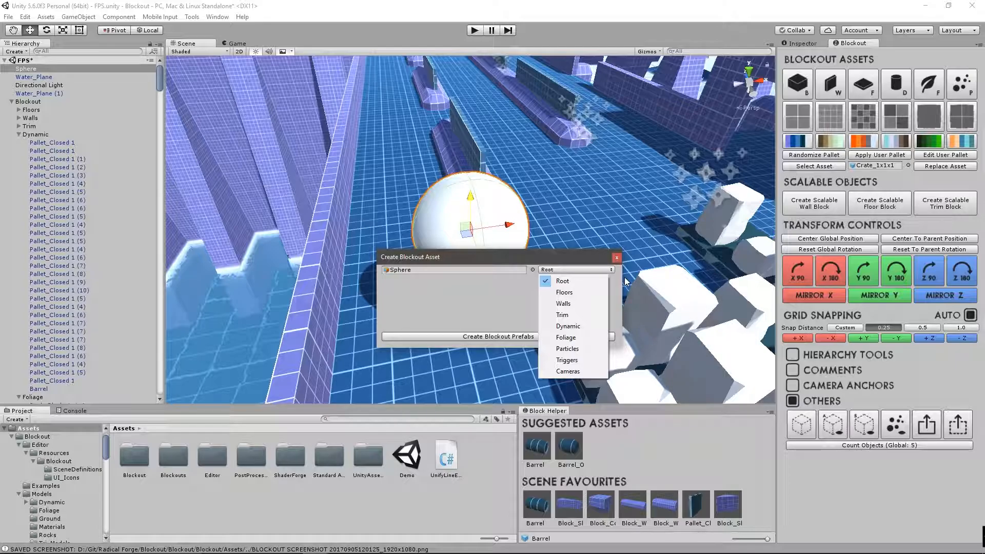
pyautogui.click(567, 326)
pyautogui.click(486, 337)
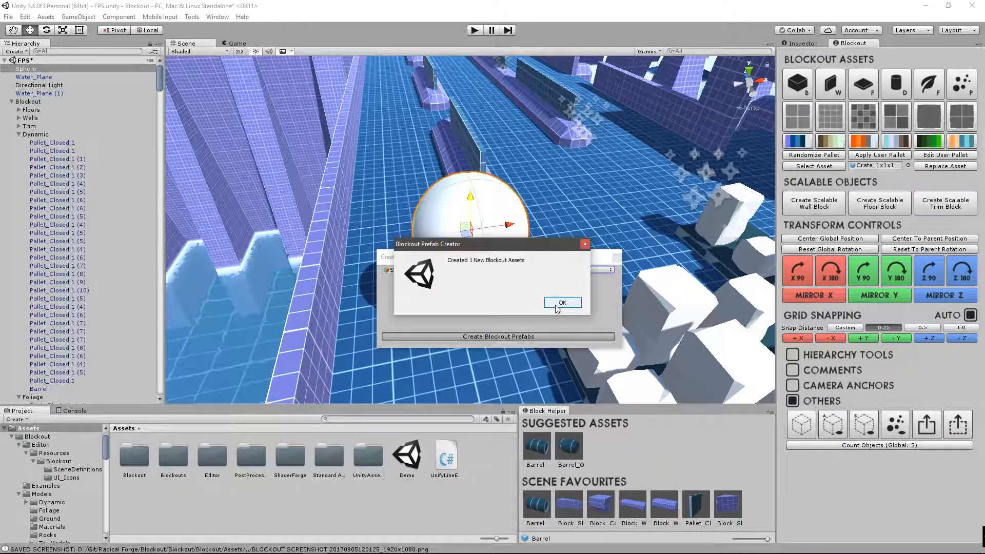
pyautogui.click(557, 305)
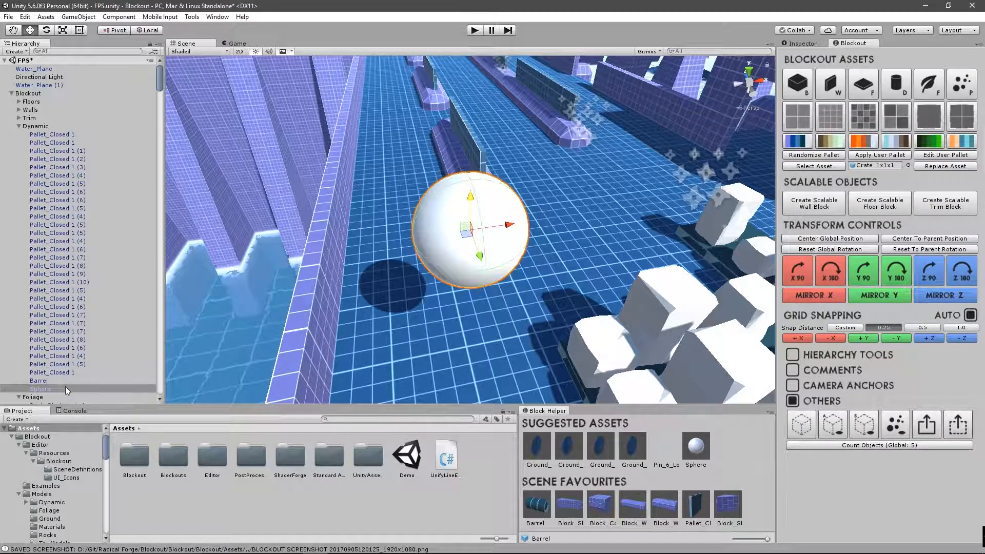
# Apply the Blockout theme to the new sphere and locate its asset in the project
pyautogui.click(795, 167)
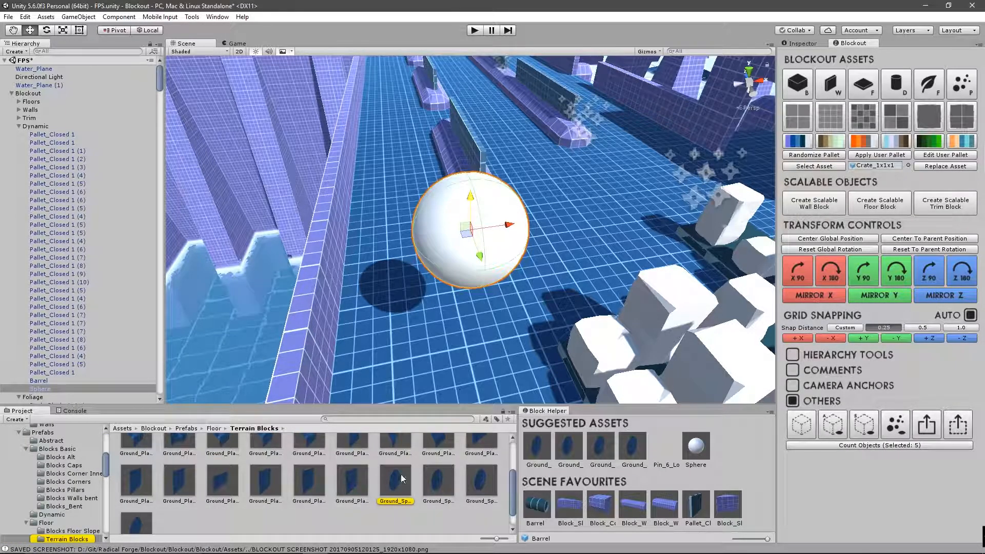
pyautogui.click(953, 137)
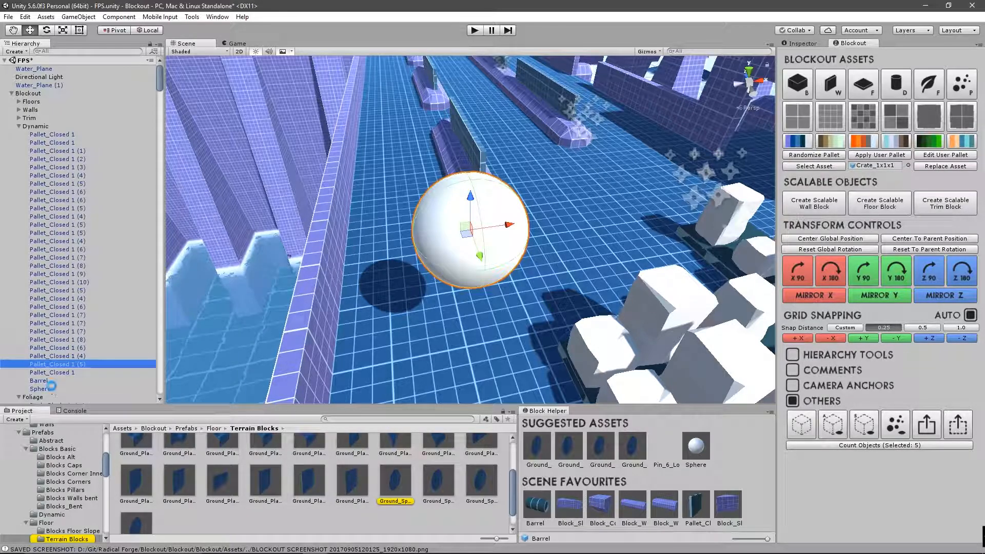
pyautogui.click(826, 165)
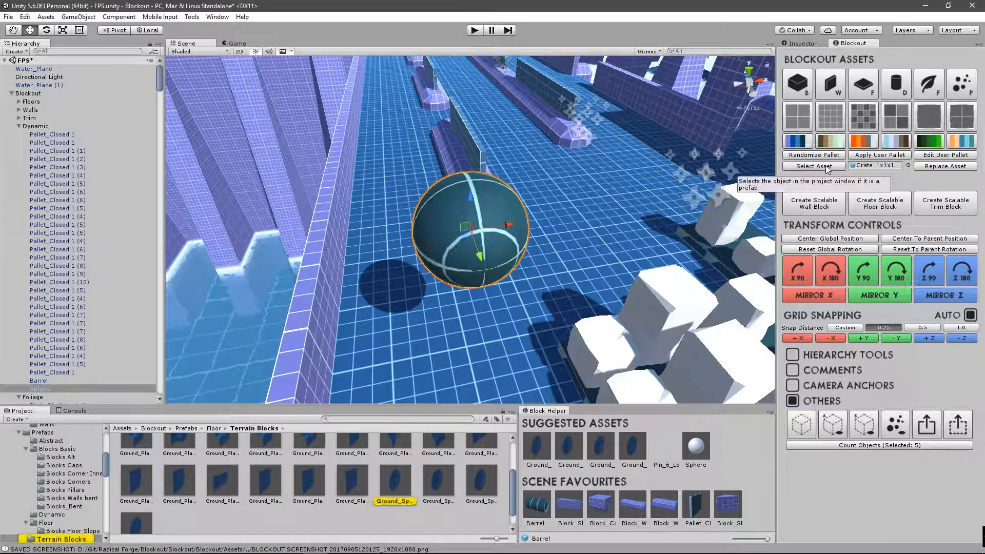
# Browse the Blockout Prefabs folder, then locate the Sphere prefab in Blockouts/NewPrefabs and show its properties in the Inspector
pyautogui.scroll(3, 422, 477)
pyautogui.click(153, 428)
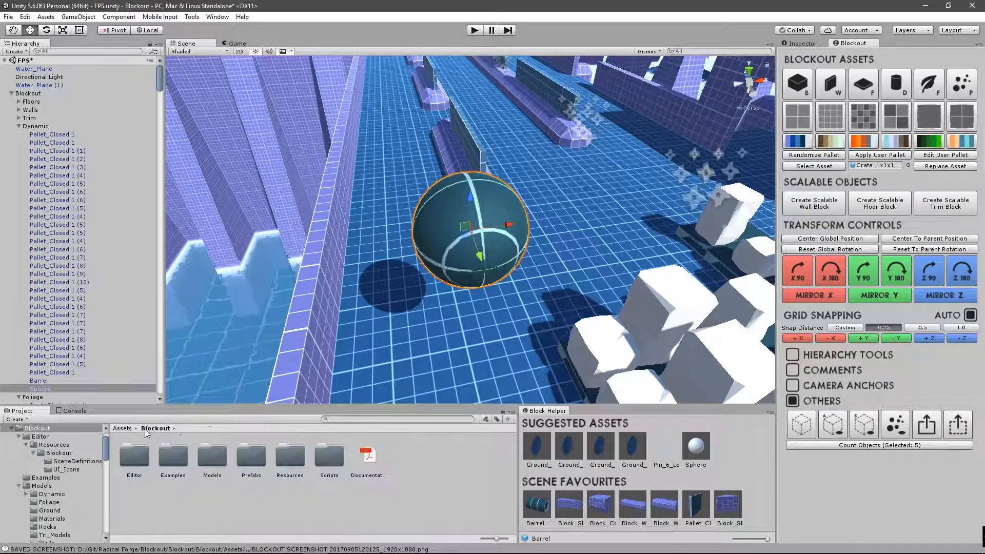
pyautogui.doubleClick(247, 457)
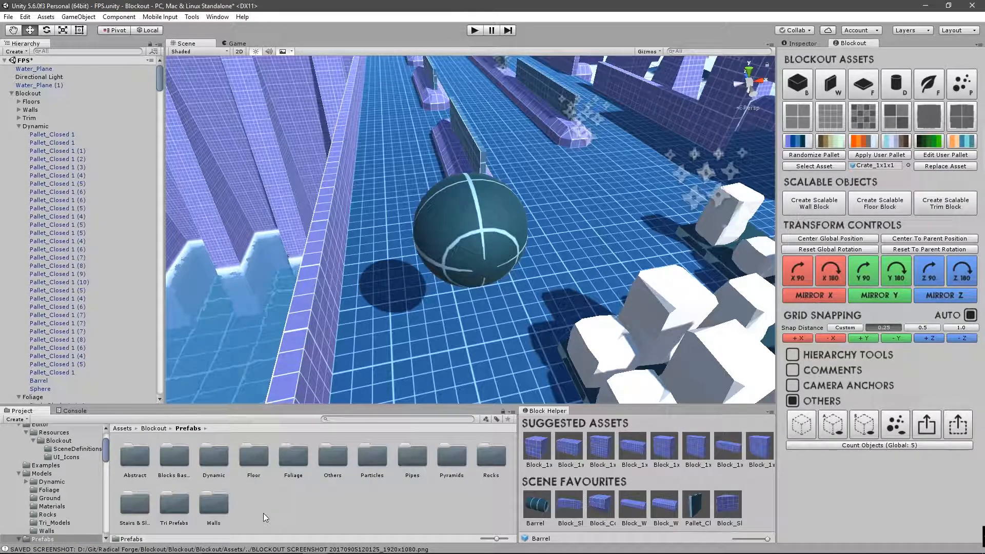
pyautogui.click(470, 241)
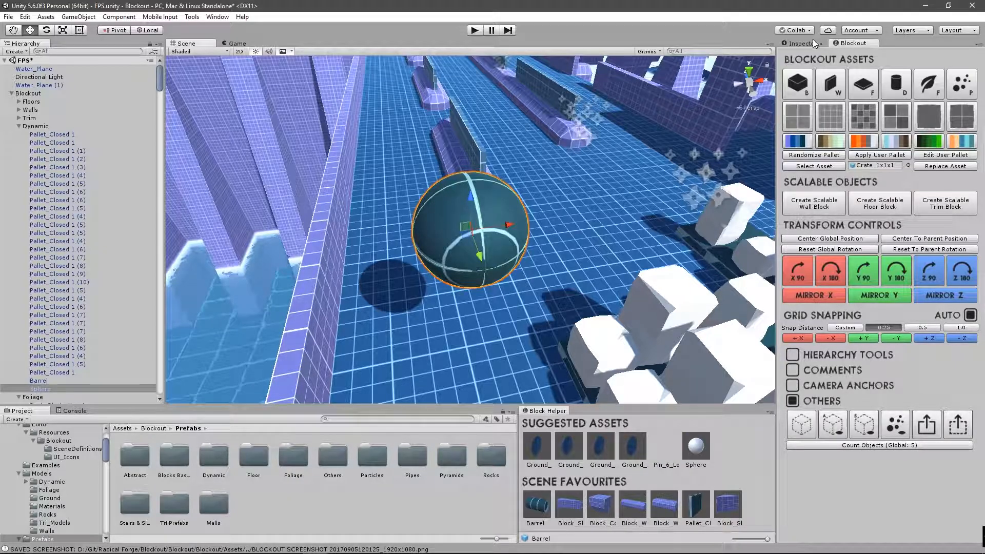
pyautogui.click(807, 43)
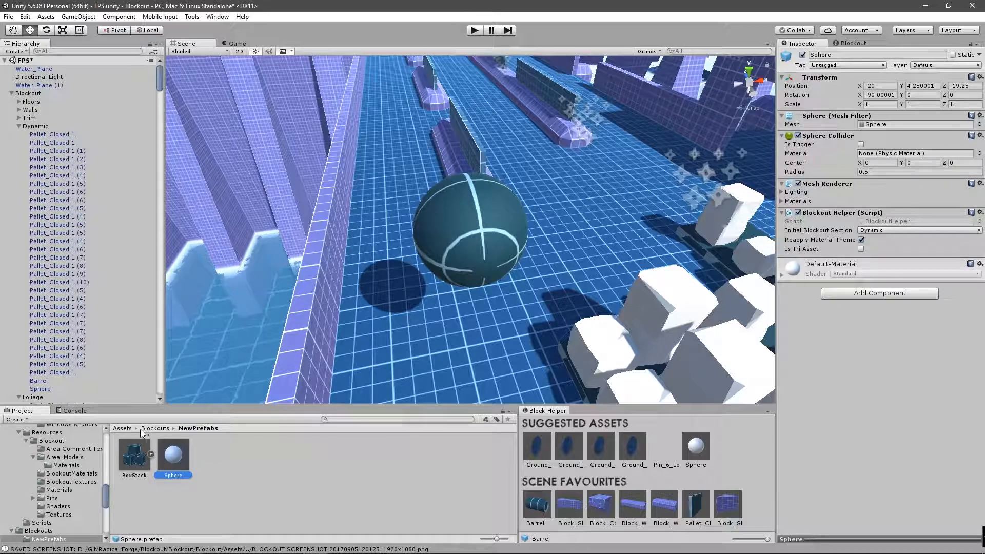
# Place a second Sphere prefab on the floor beyond the first one, adjust its position and return to the Blockout tools
pyautogui.moveTo(177, 456); pyautogui.dragTo(605, 215)
pyautogui.moveTo(621, 152); pyautogui.dragTo(620, 145)
pyautogui.click(852, 43)
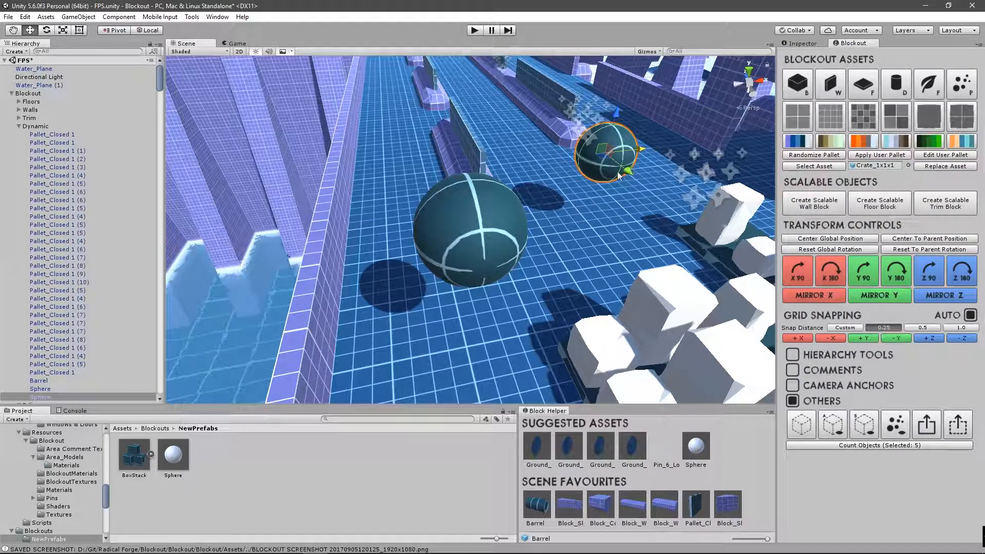